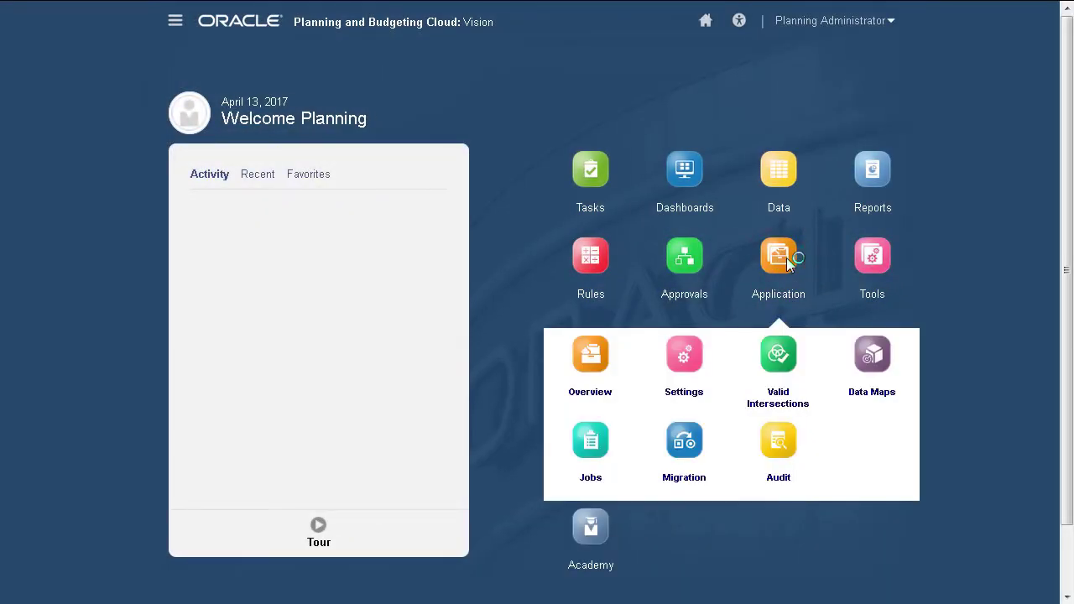
# Create a new data export from the Vision application's overview and set Smart Lists to Export Names
pyautogui.click(589, 351)
pyautogui.click(970, 141)
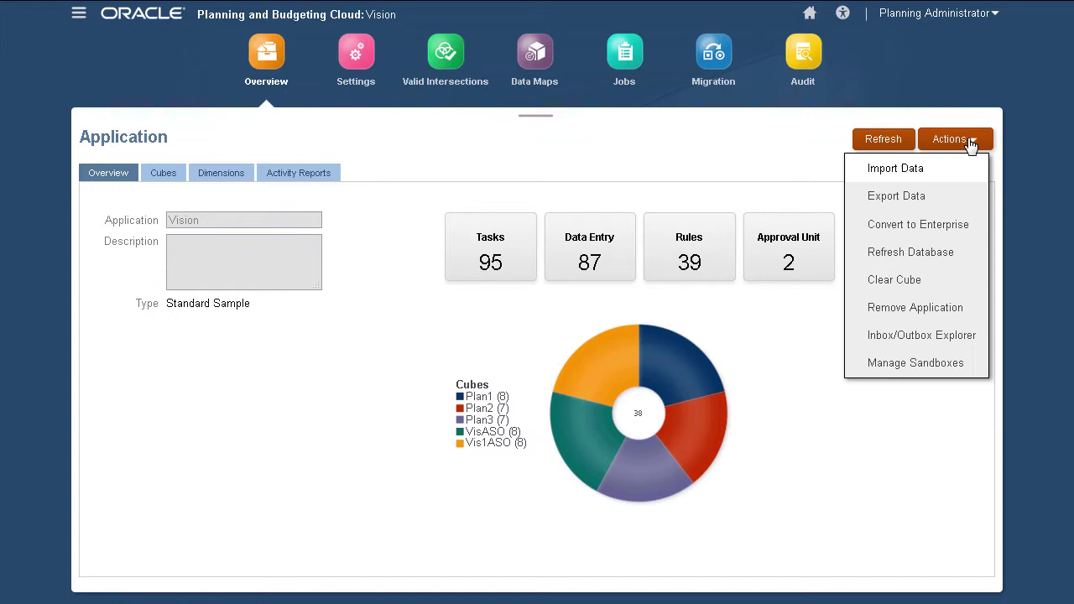
pyautogui.click(940, 197)
pyautogui.click(731, 46)
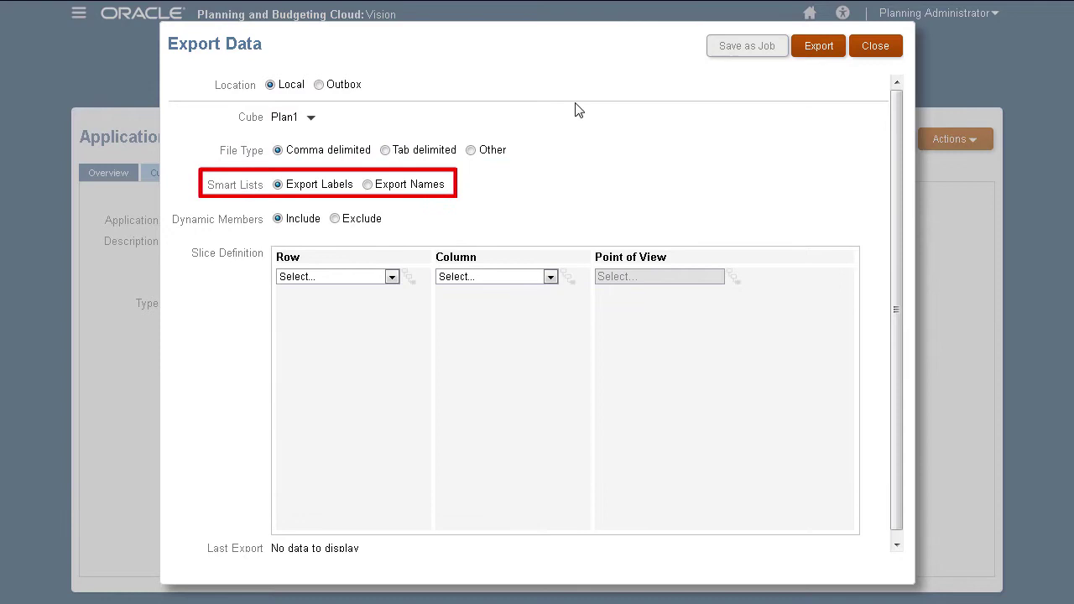
pyautogui.click(375, 183)
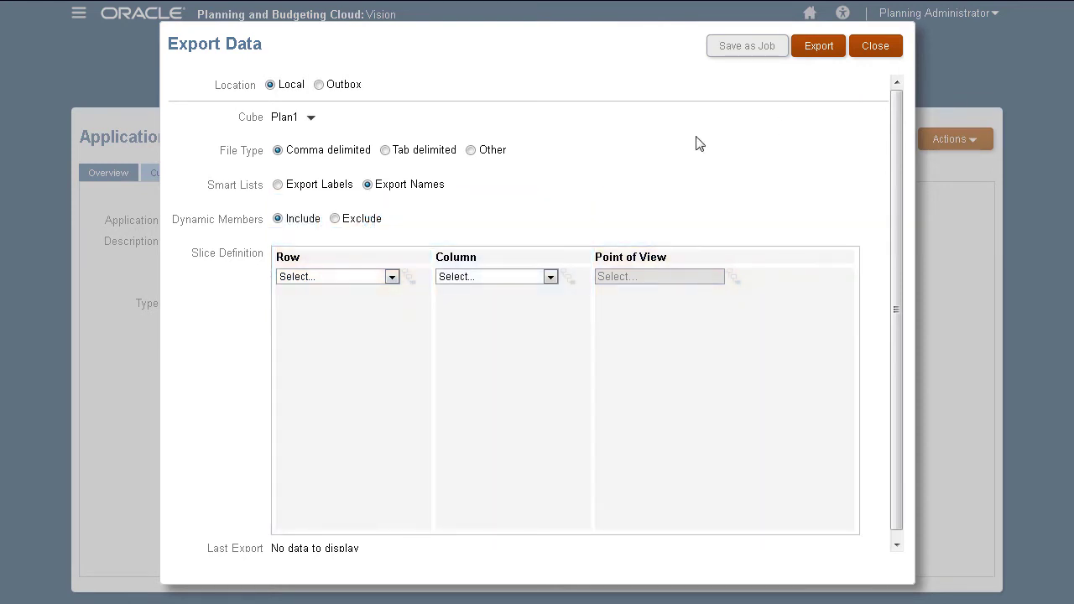
# Set Account as the row dimension of the slice definition and show member aliases in its member selector
pyautogui.click(391, 276)
pyautogui.click(347, 304)
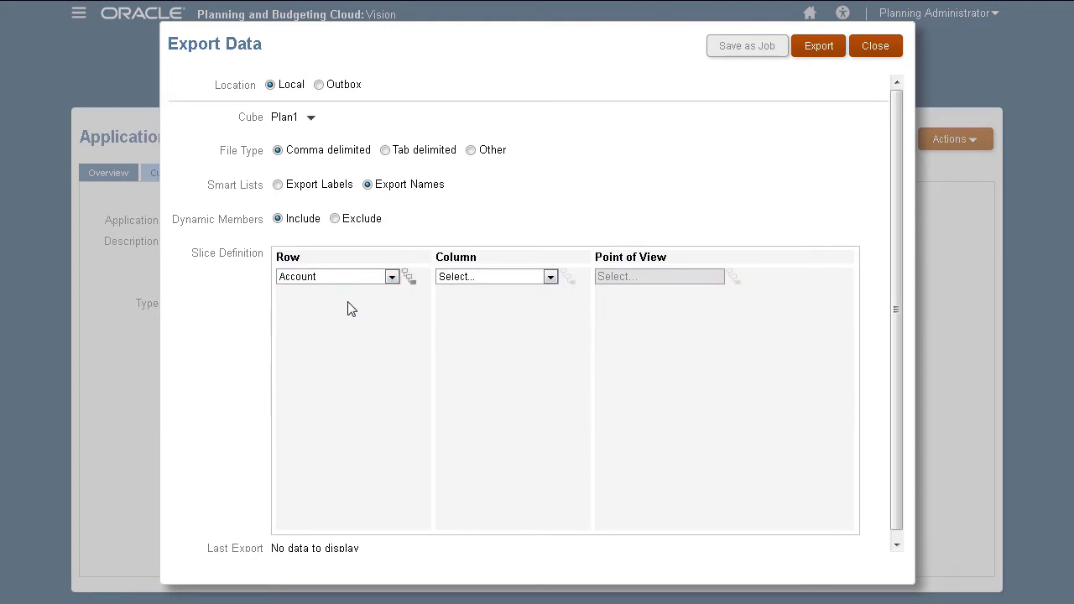
pyautogui.click(416, 283)
pyautogui.click(859, 174)
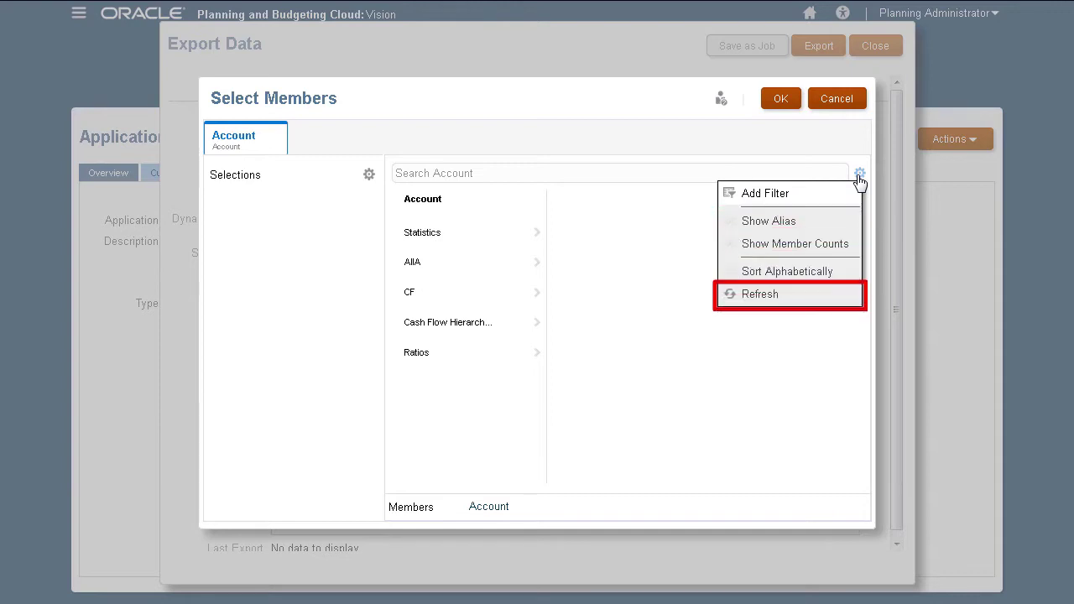
pyautogui.click(808, 223)
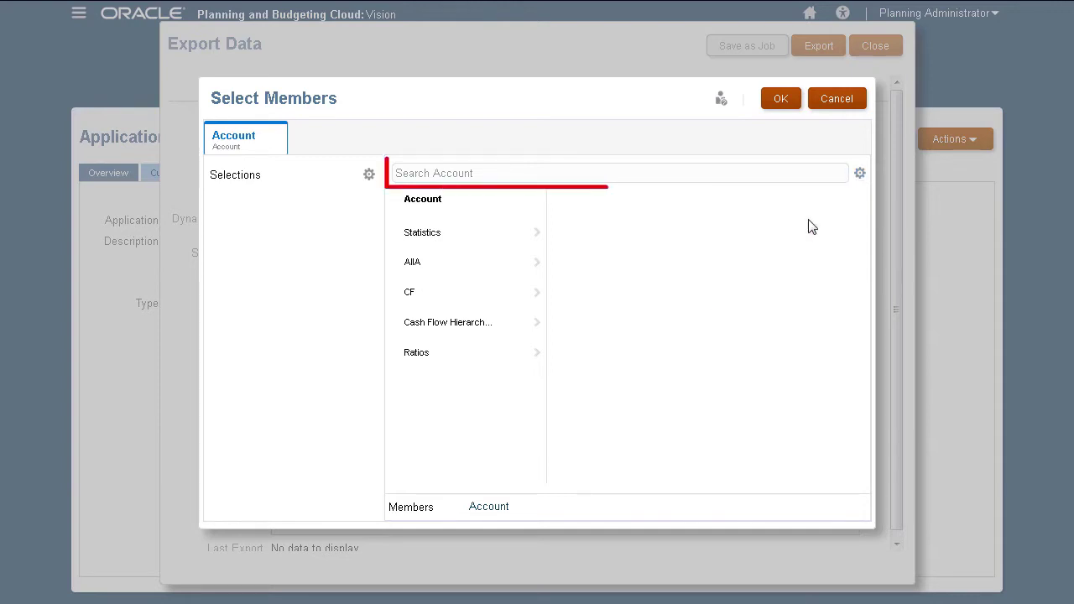
# Search the accounts for Total Office and select 7003: Total Office Expenses with its inclusive descendants
pyautogui.click(753, 174)
pyautogui.write('Total Office')
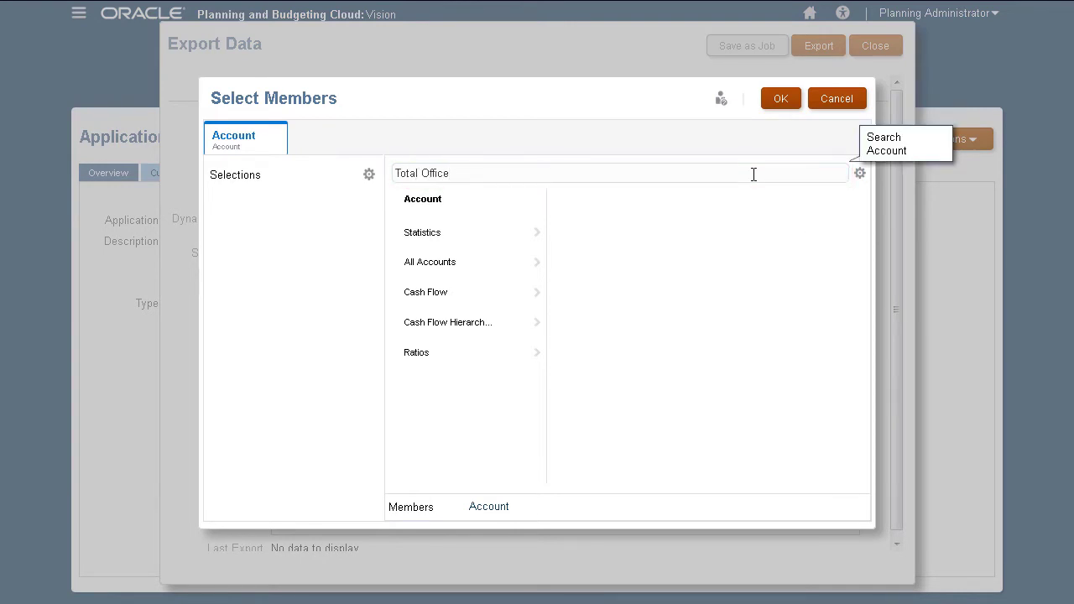
pyautogui.press('Return')
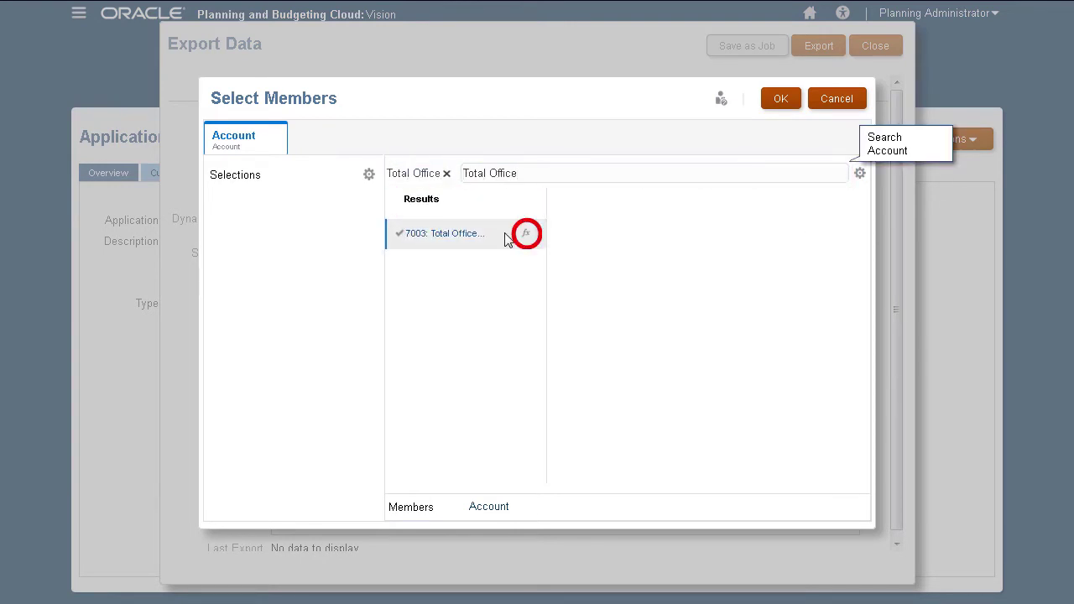
pyautogui.click(526, 234)
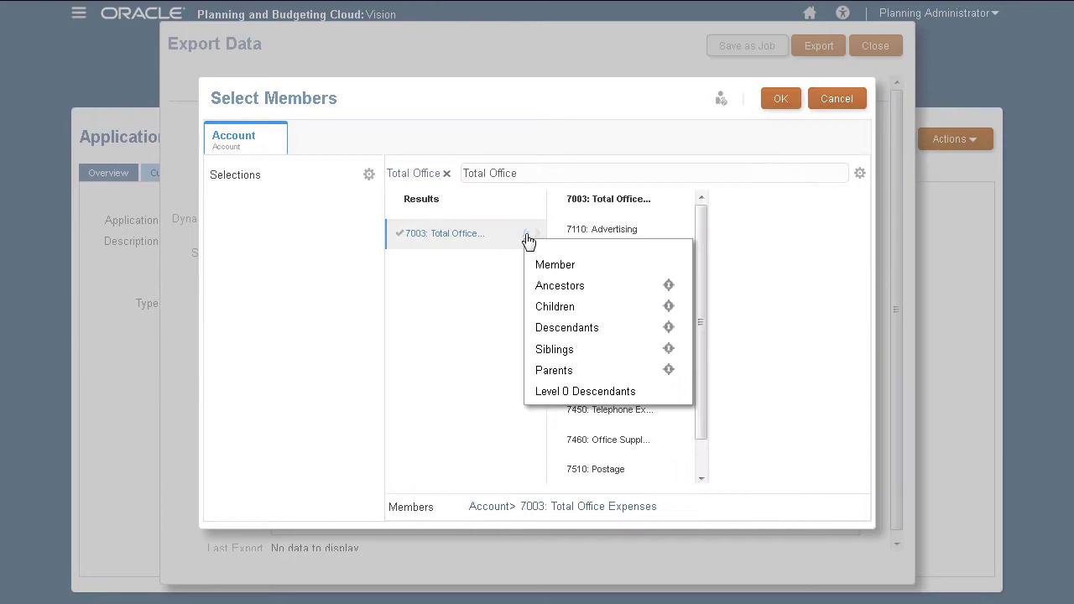
pyautogui.click(669, 327)
# Add the inclusive descendants of 7004: Total Facility Services Expenses to the account selection and accept the row members
pyautogui.click(447, 174)
pyautogui.write('Total Fac')
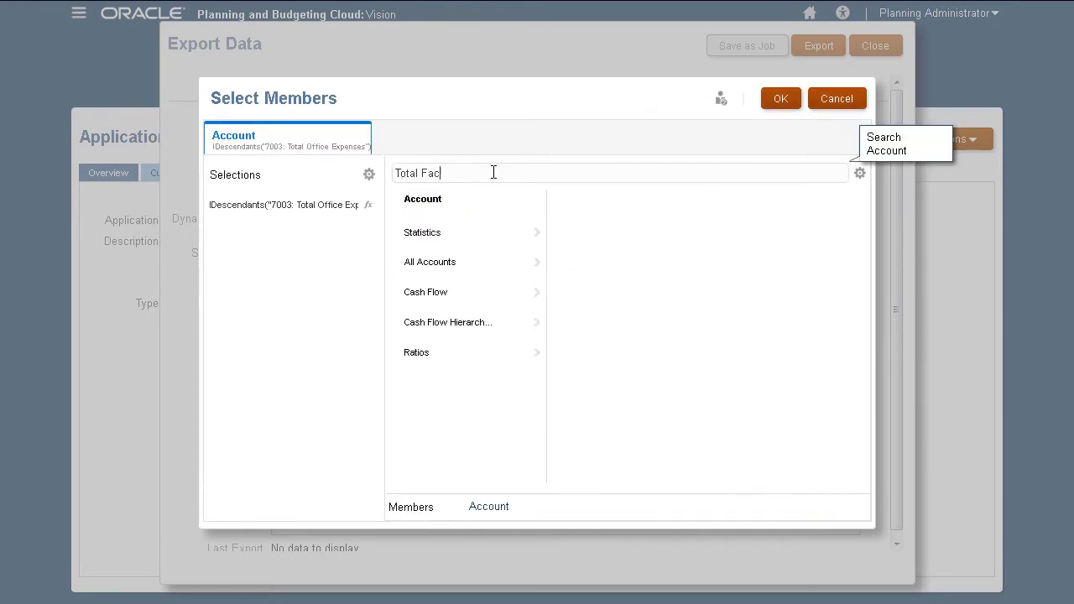
pyautogui.write('ility Services')
pyautogui.press('Return')
pyautogui.click(526, 233)
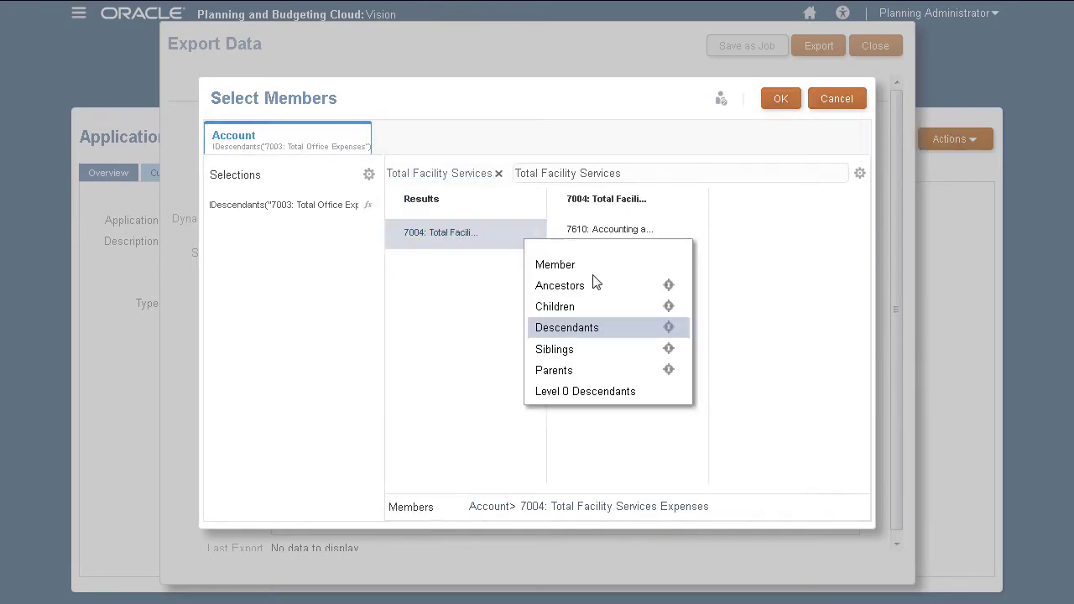
pyautogui.click(669, 328)
pyautogui.click(781, 99)
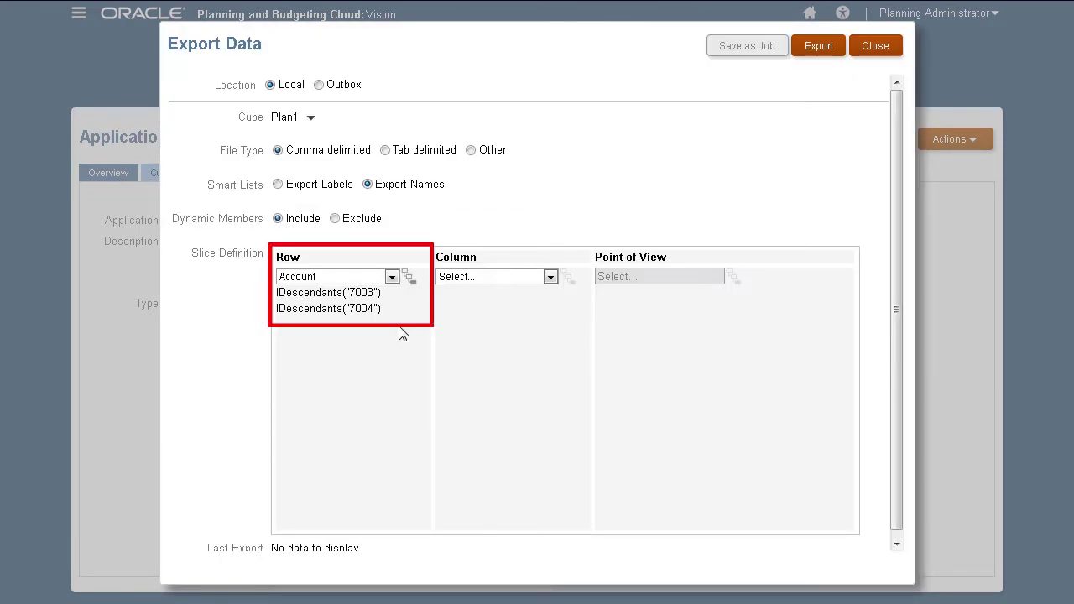
# Set Period as the column dimension and select the level 0 descendants of YearTotal
pyautogui.click(536, 274)
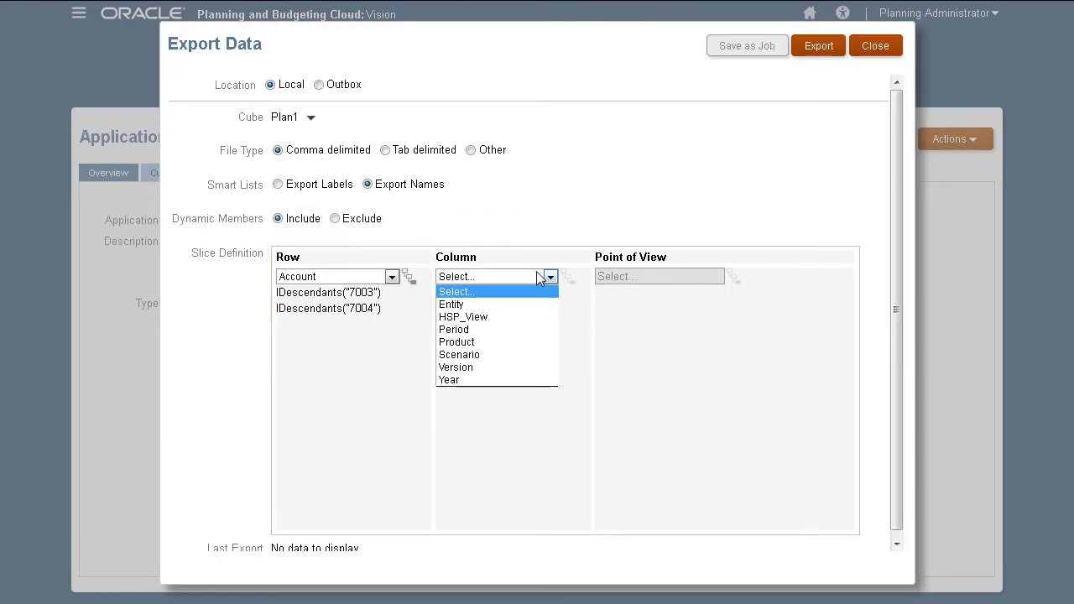
pyautogui.click(530, 328)
pyautogui.click(573, 282)
pyautogui.click(514, 267)
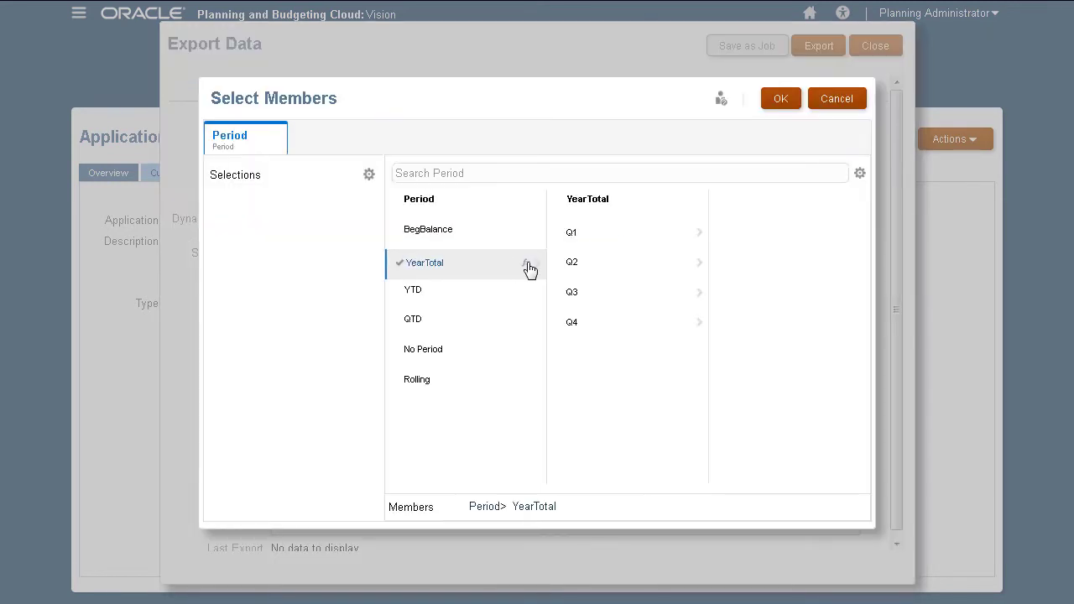
pyautogui.click(529, 268)
pyautogui.click(624, 422)
pyautogui.click(794, 106)
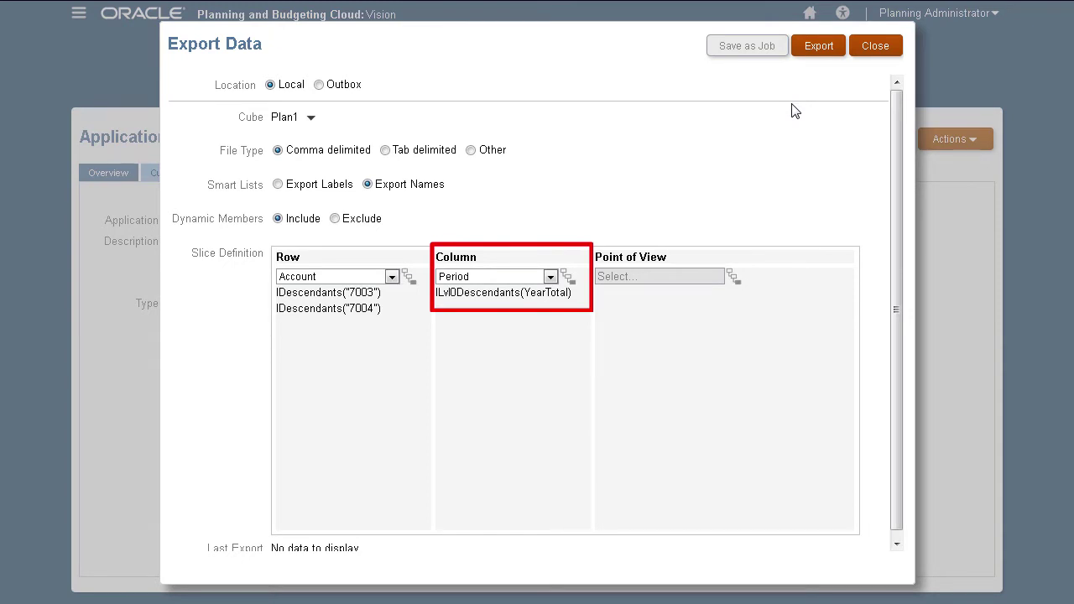
# Set the point of view to BaseData, FY17, Plan, Version, CEO Office and No Product, and save the exported zip file locally
pyautogui.click(738, 285)
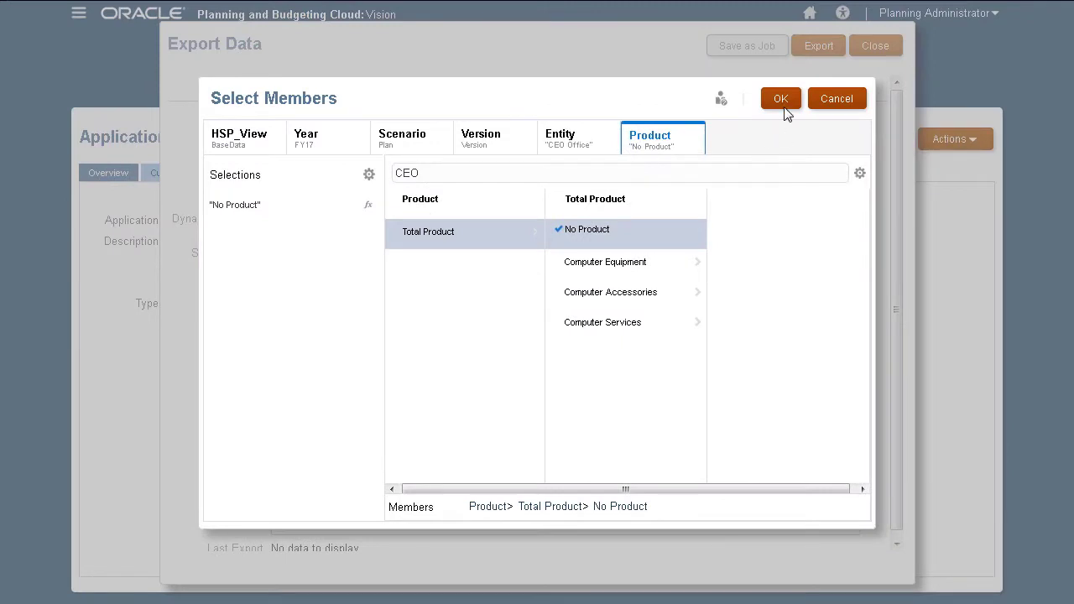
pyautogui.click(781, 102)
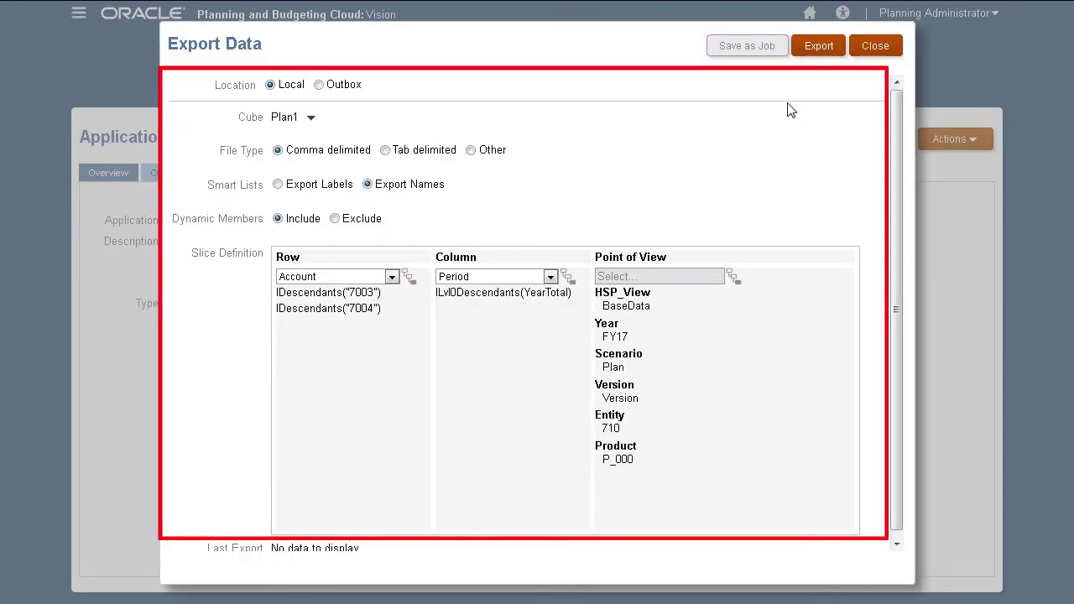
pyautogui.click(820, 47)
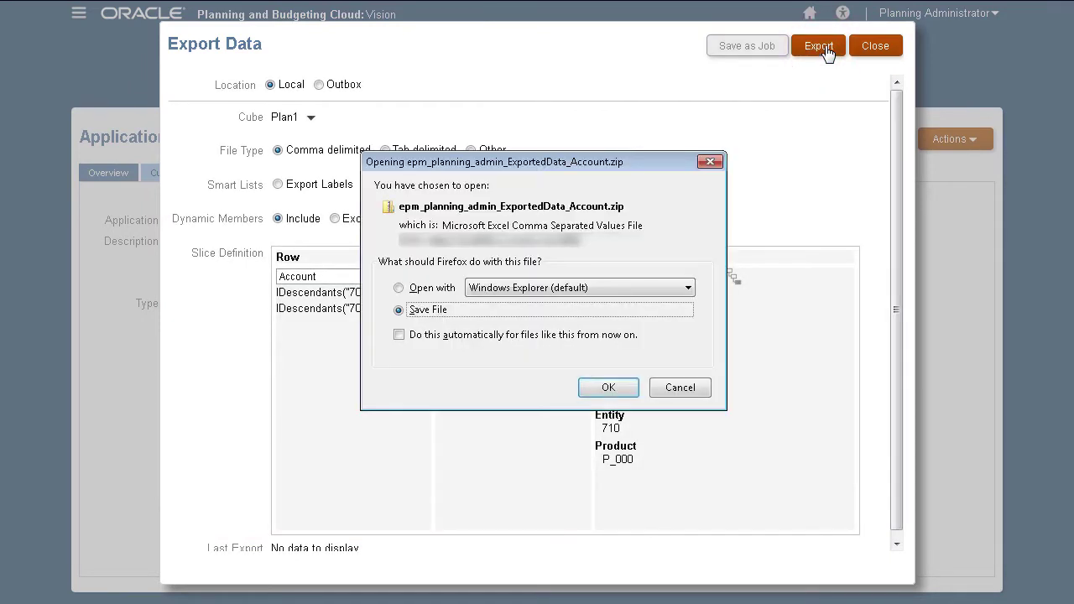
pyautogui.click(610, 387)
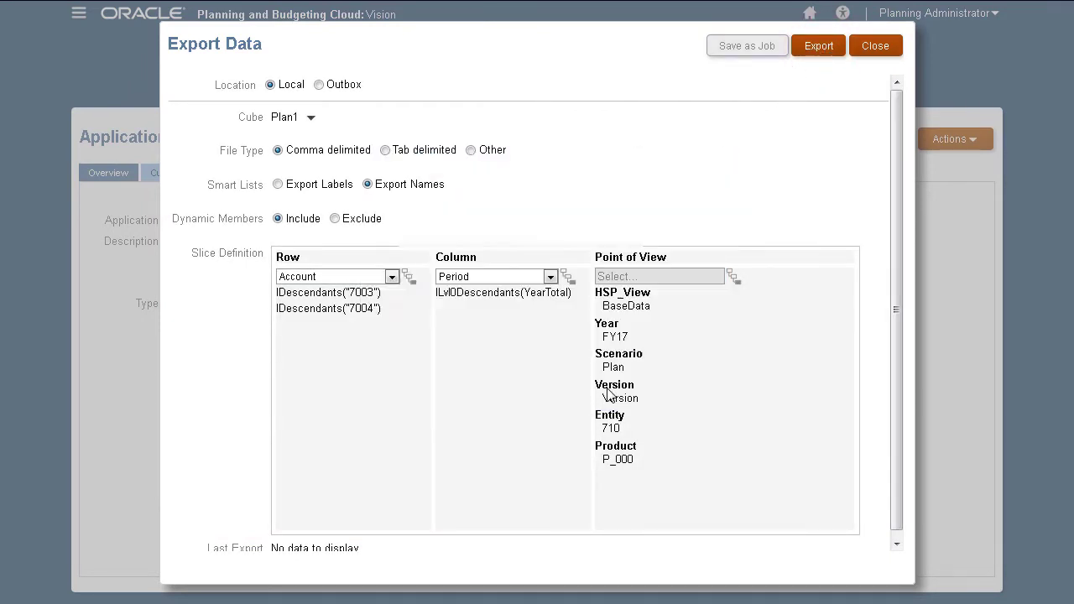
pyautogui.click(378, 369)
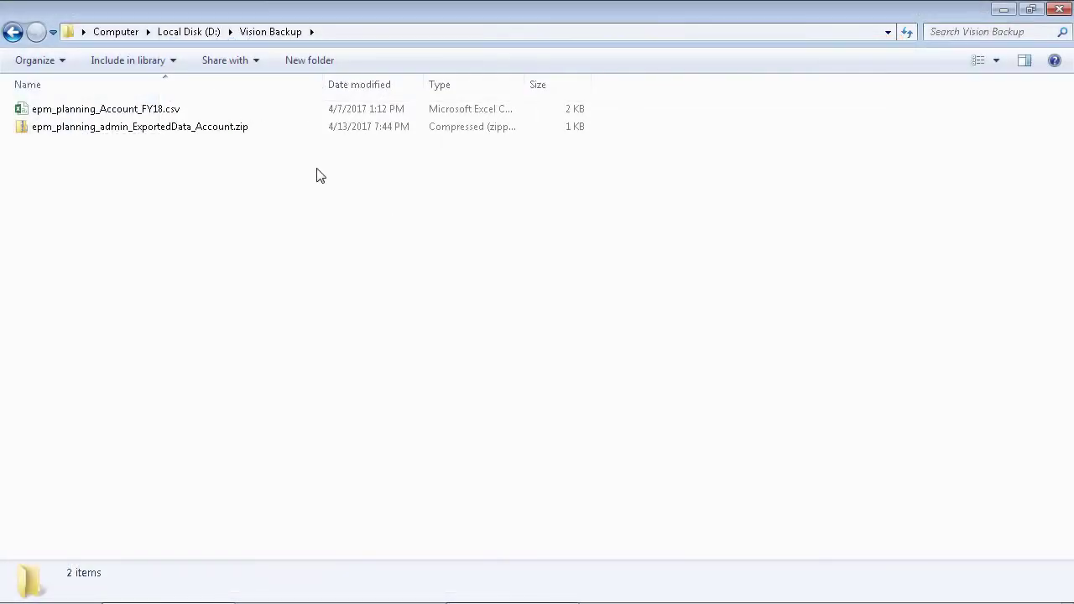
# Open the CSV inside epm_planning_admin_ExportedData_Account.zip in the Vision Backup folder to examine the exported data
pyautogui.click(273, 128)
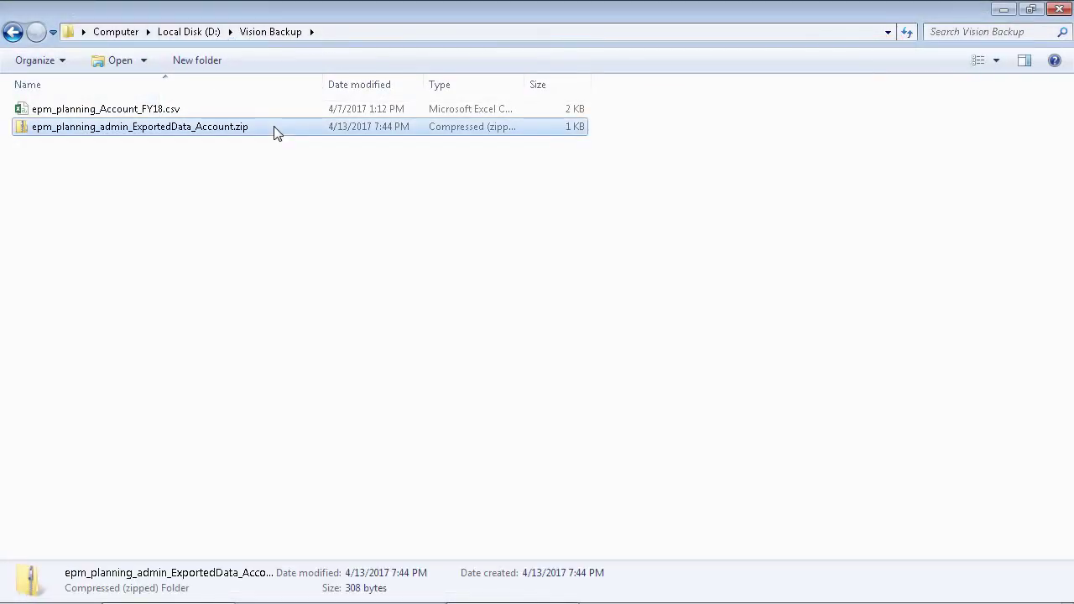
pyautogui.doubleClick(273, 126)
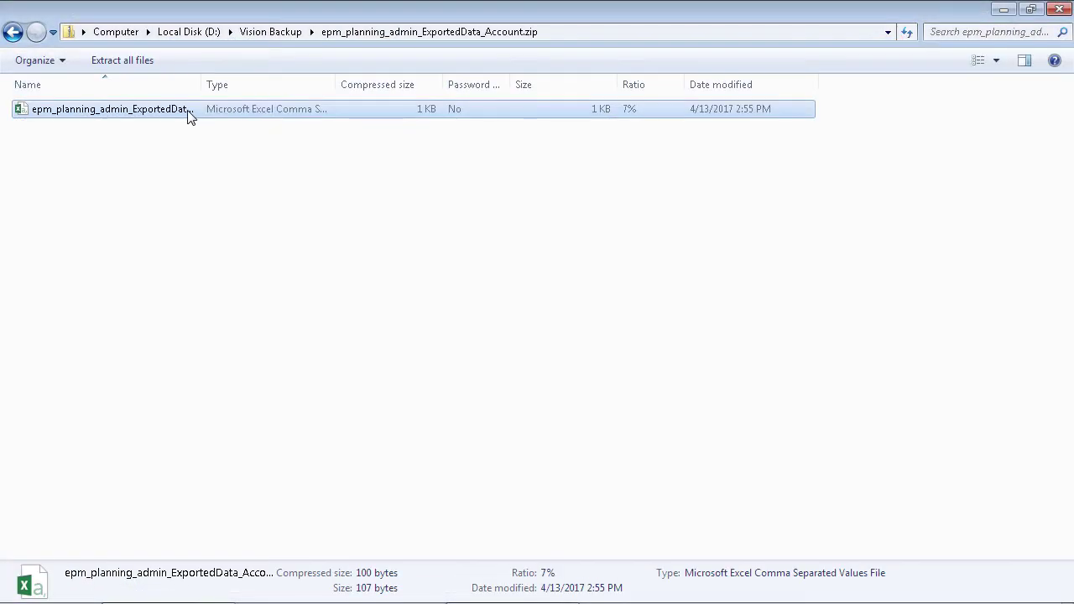
pyautogui.doubleClick(187, 115)
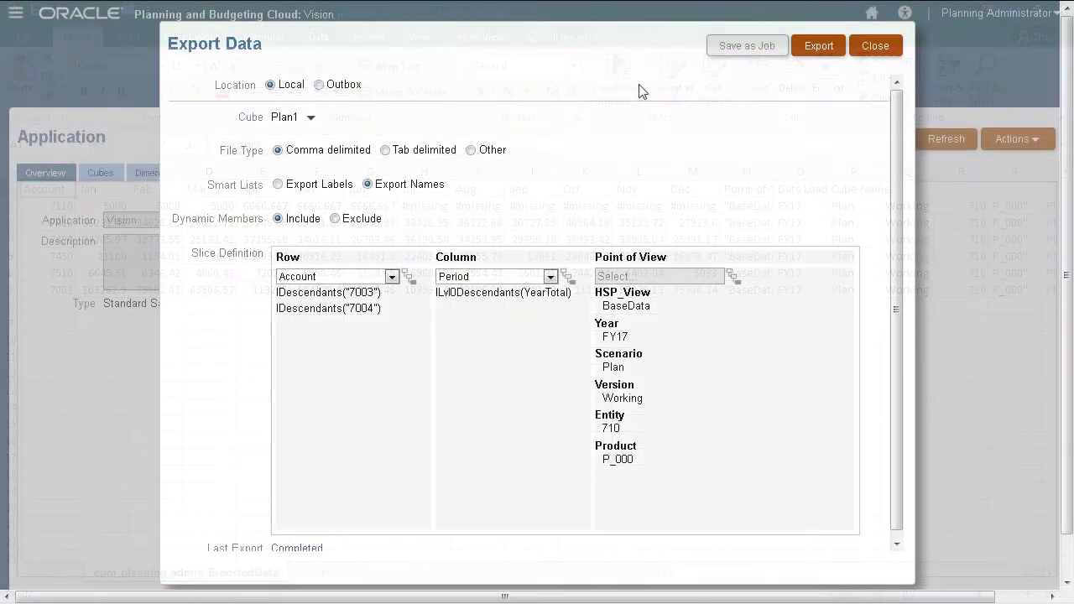
# Change the export location to Outbox, save the definition as a job named Export CEO Overhead FY17, and close it
pyautogui.click(359, 85)
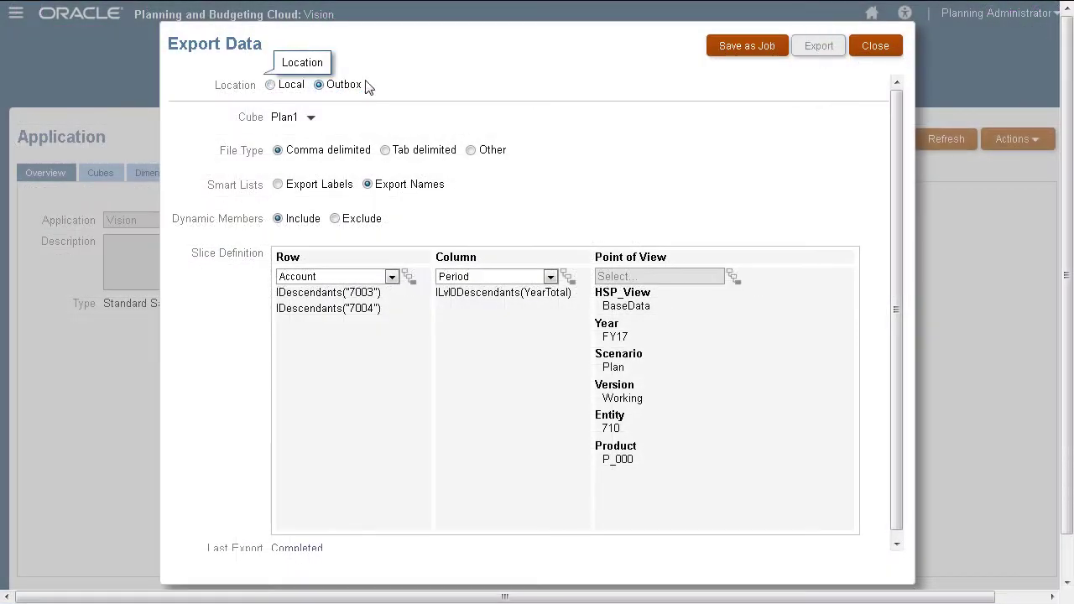
pyautogui.click(743, 46)
pyautogui.write('Export CE')
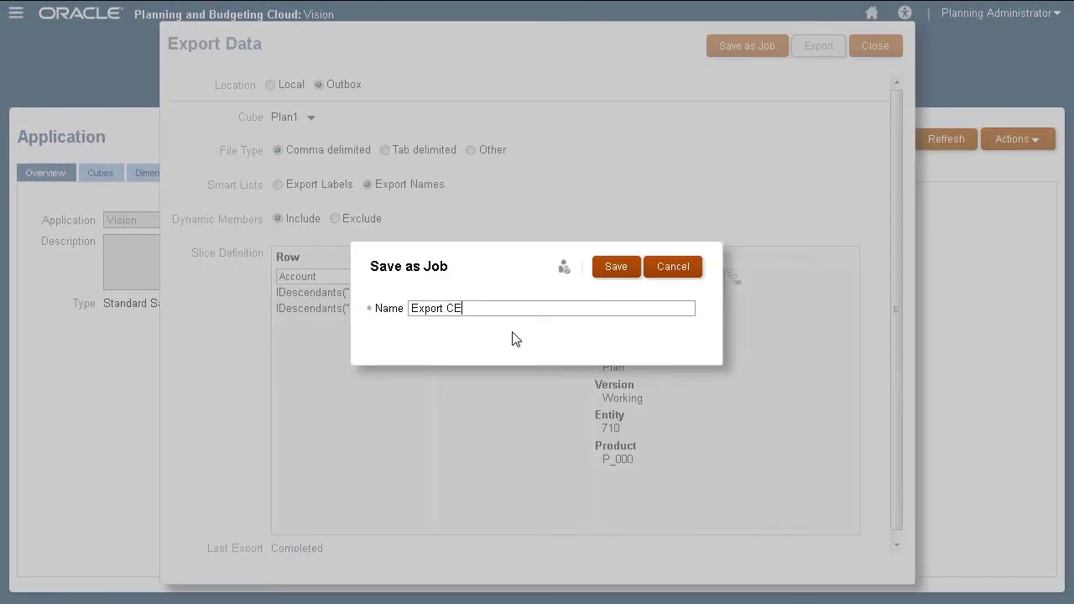
pyautogui.write('O Overhead FY17')
pyautogui.click(616, 267)
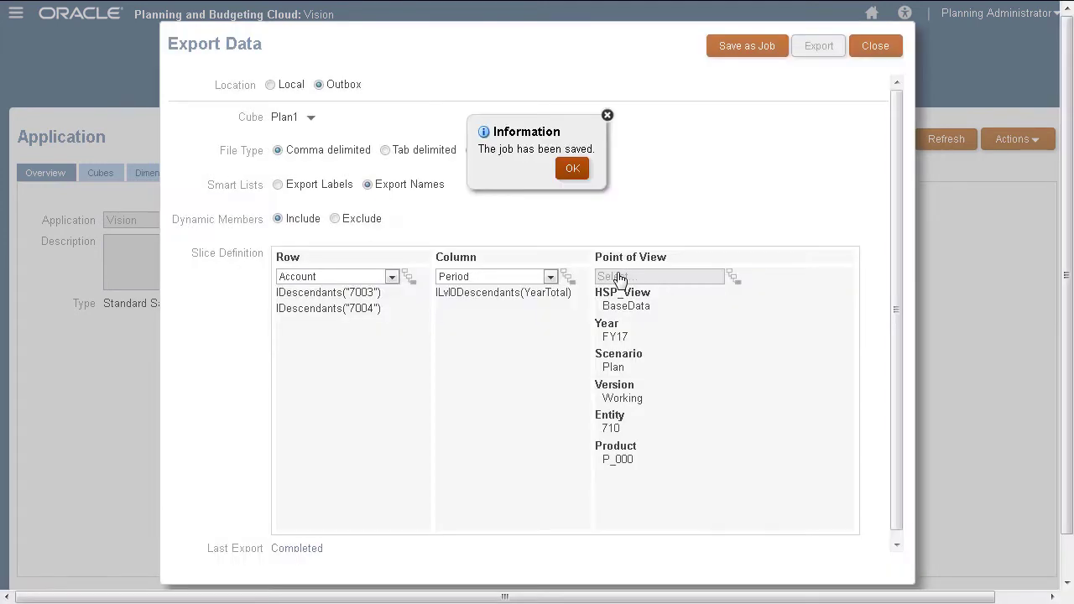
pyautogui.click(574, 176)
pyautogui.click(857, 48)
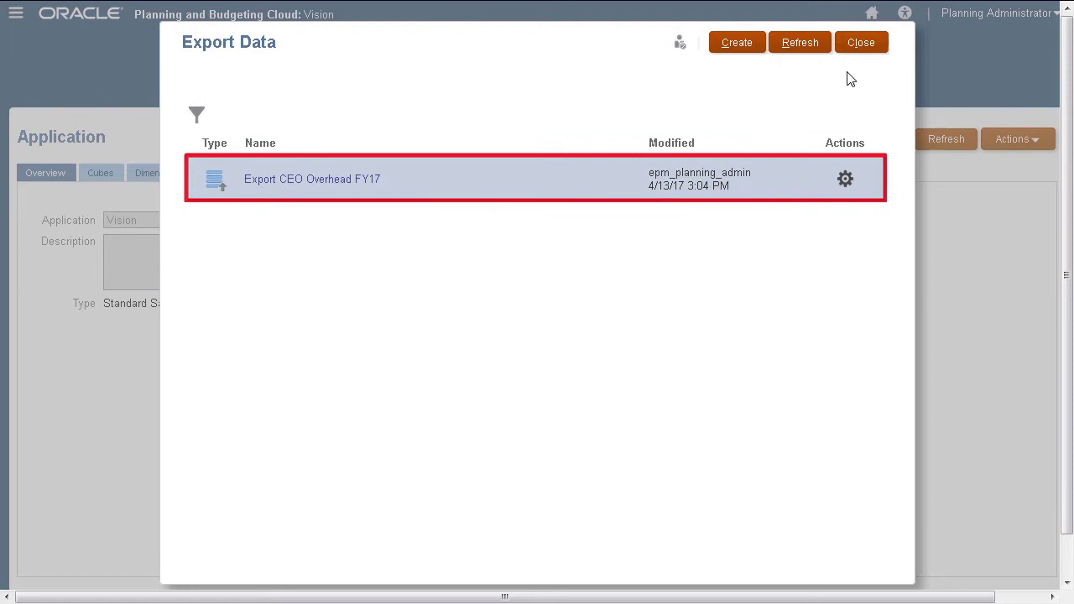
# Submit the Export CEO Overhead FY17 job and close the list of export jobs
pyautogui.click(844, 180)
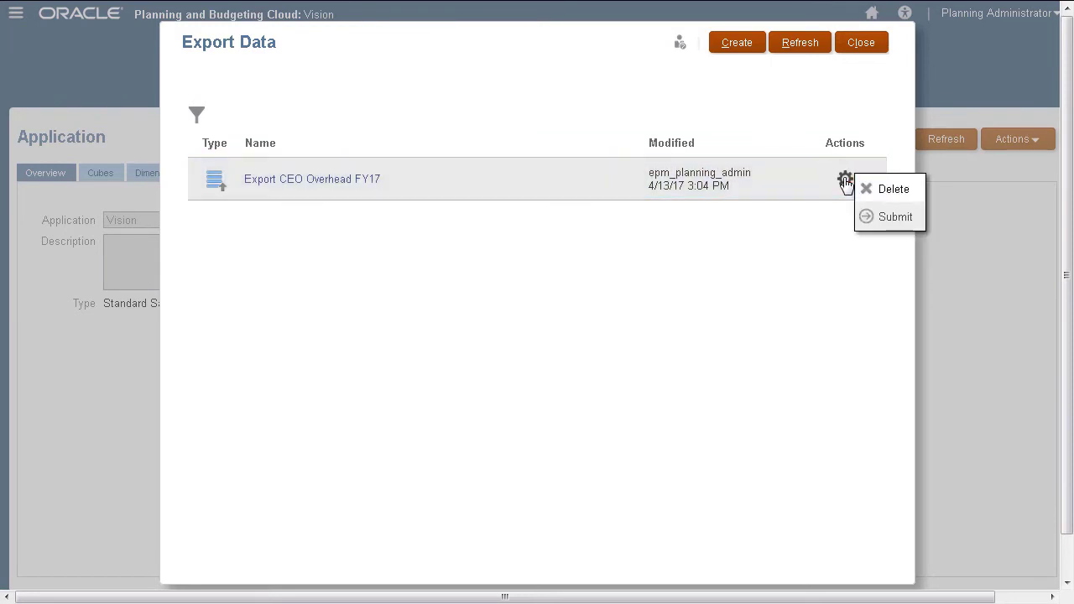
pyautogui.click(889, 220)
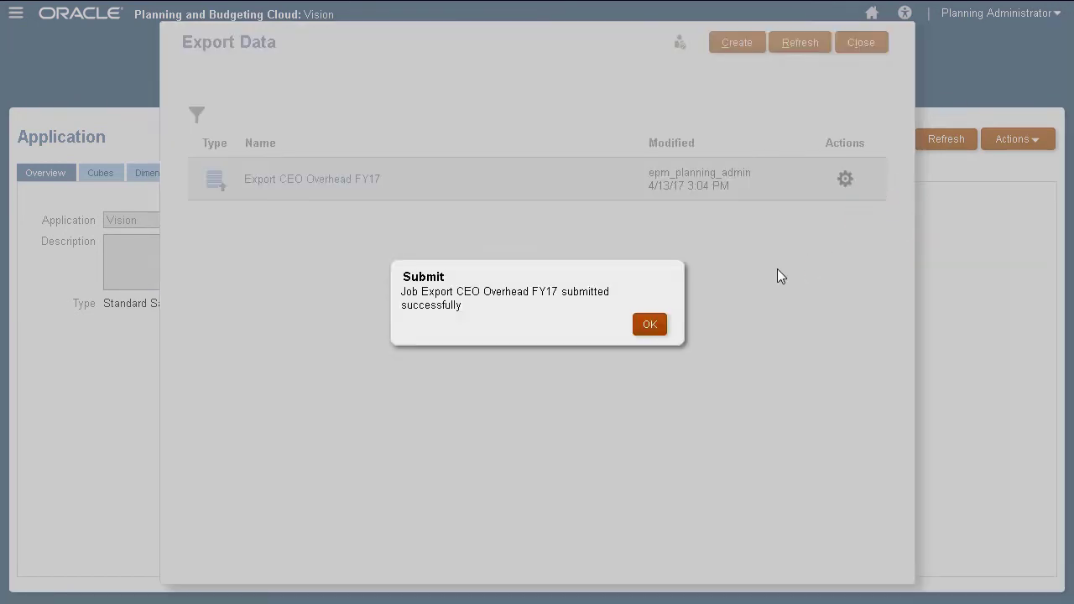
pyautogui.click(644, 327)
pyautogui.click(872, 45)
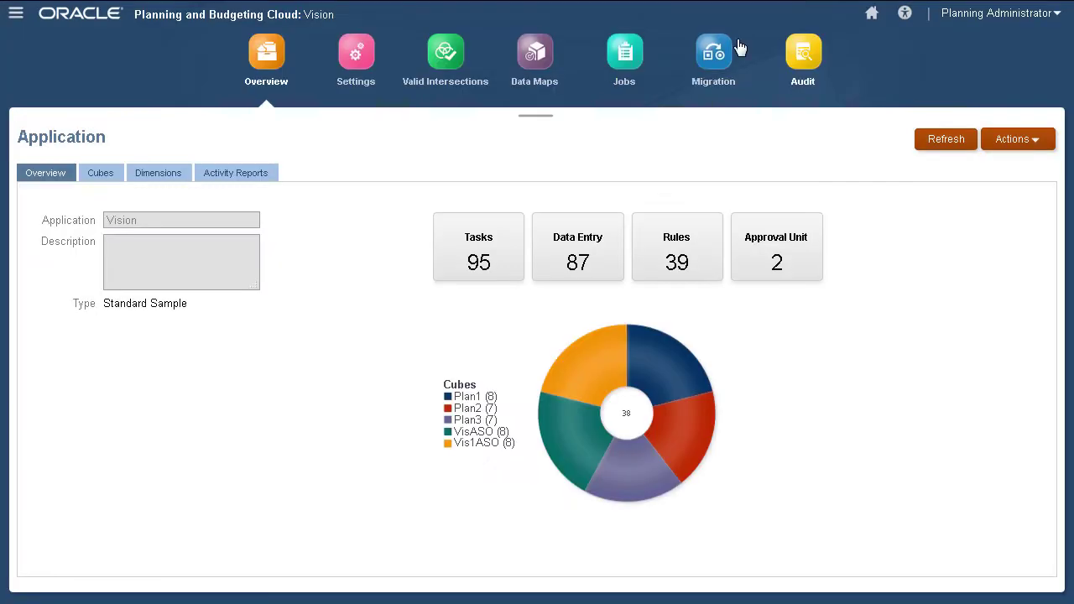
# Review the import and export status details of the Export CEO Overhead FY17 job, then return to the jobs list
pyautogui.click(624, 55)
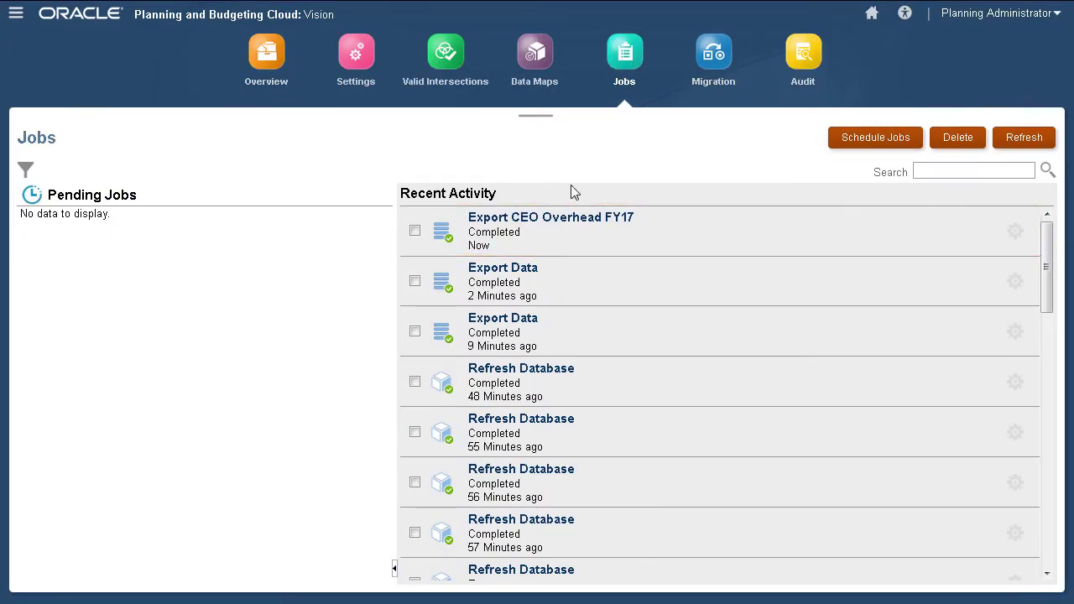
pyautogui.click(560, 218)
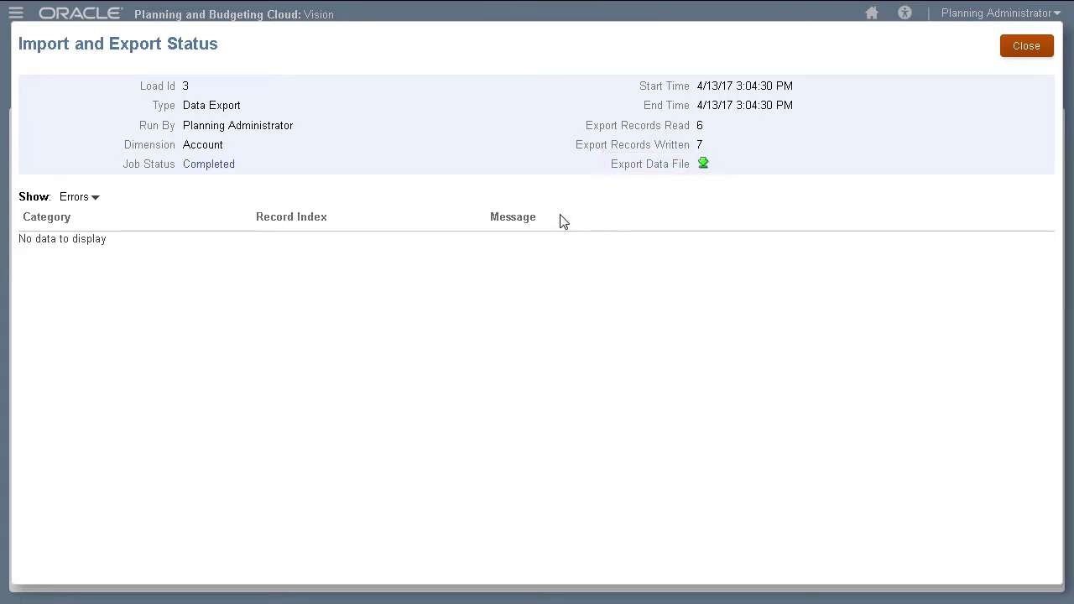
pyautogui.click(1026, 47)
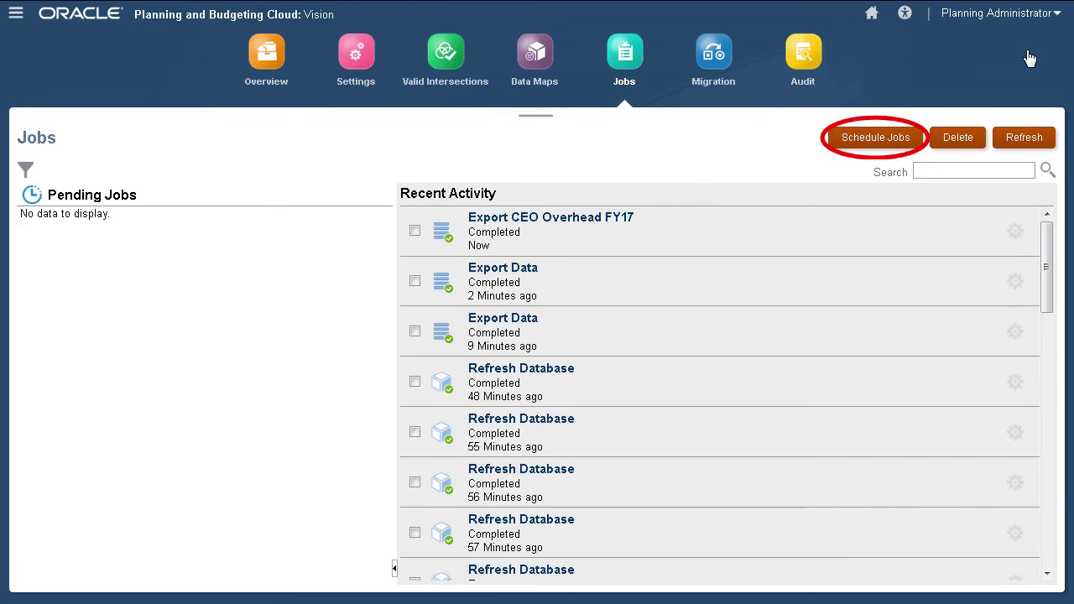
# Upload epm_planning_Account_FY18.csv through the Inbox/Outbox Explorer, look at the file actions for Export CEO Overhead FY17.zip, and close the explorer
pyautogui.click(277, 67)
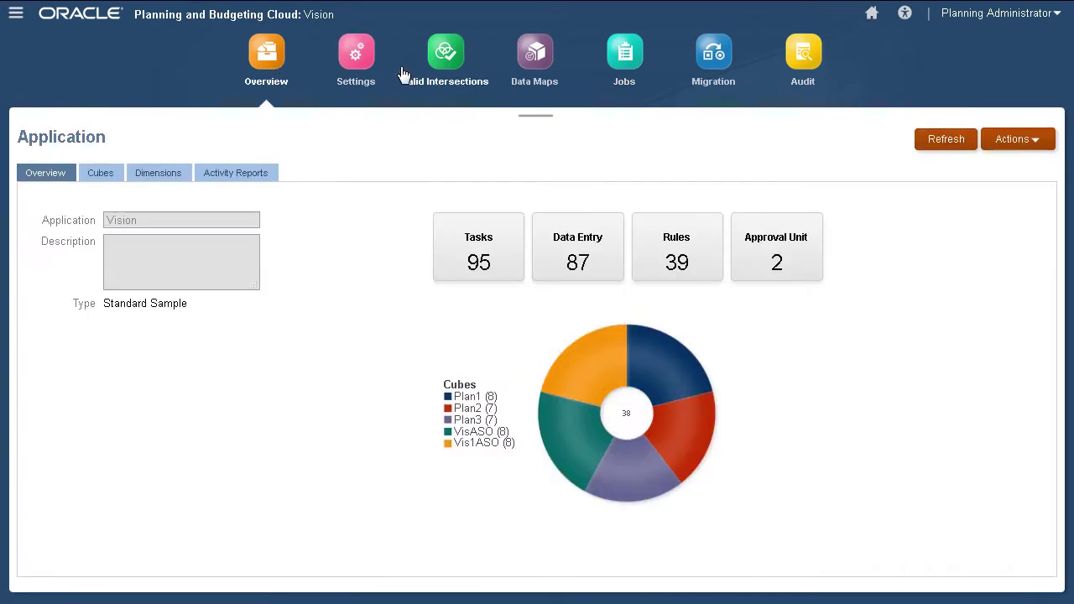
pyautogui.click(1037, 141)
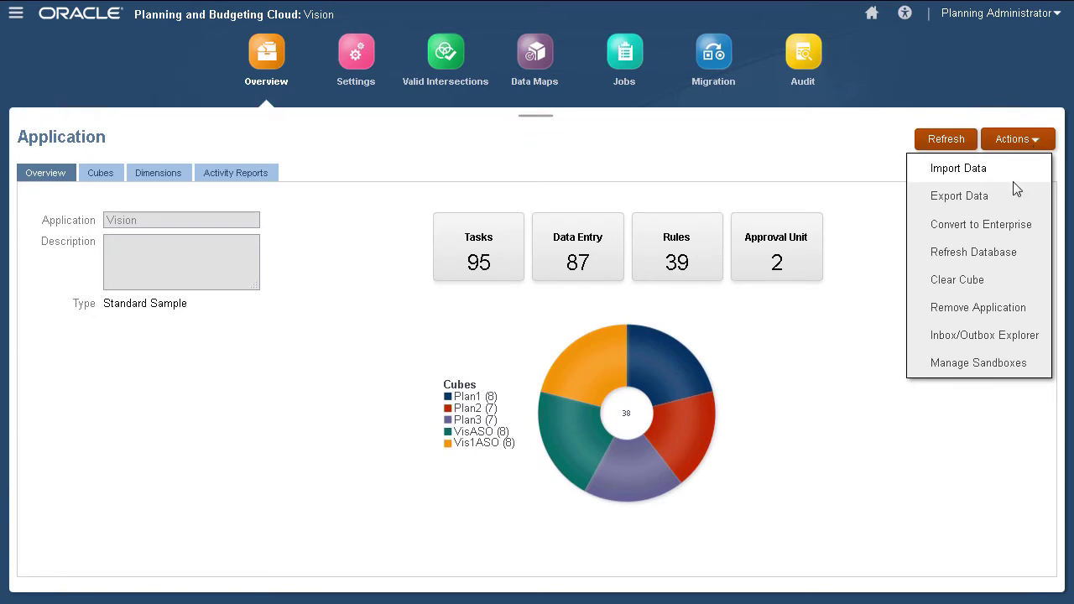
pyautogui.click(941, 336)
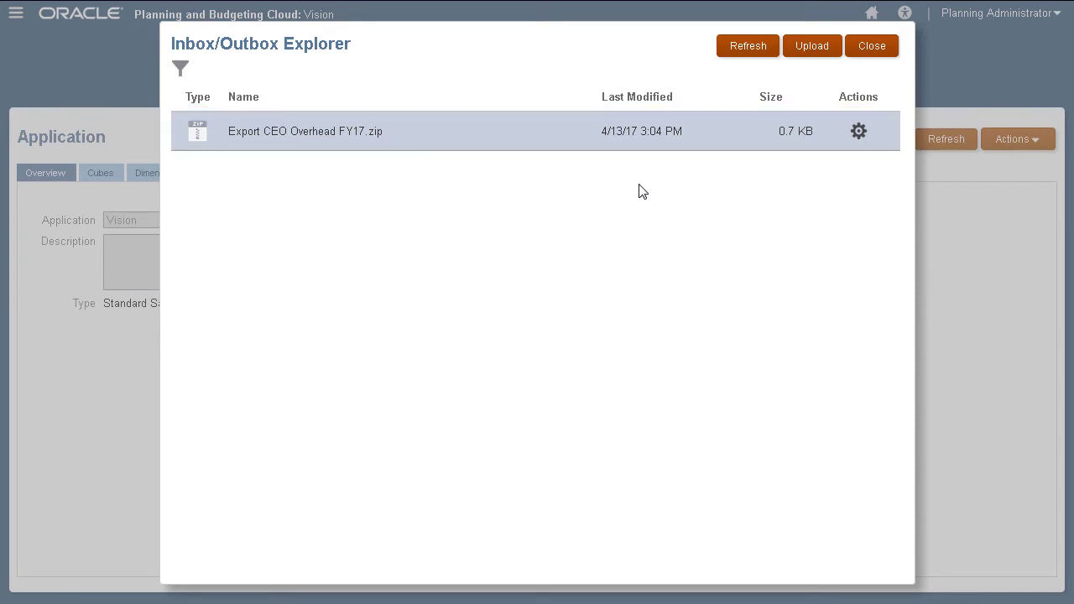
pyautogui.click(828, 52)
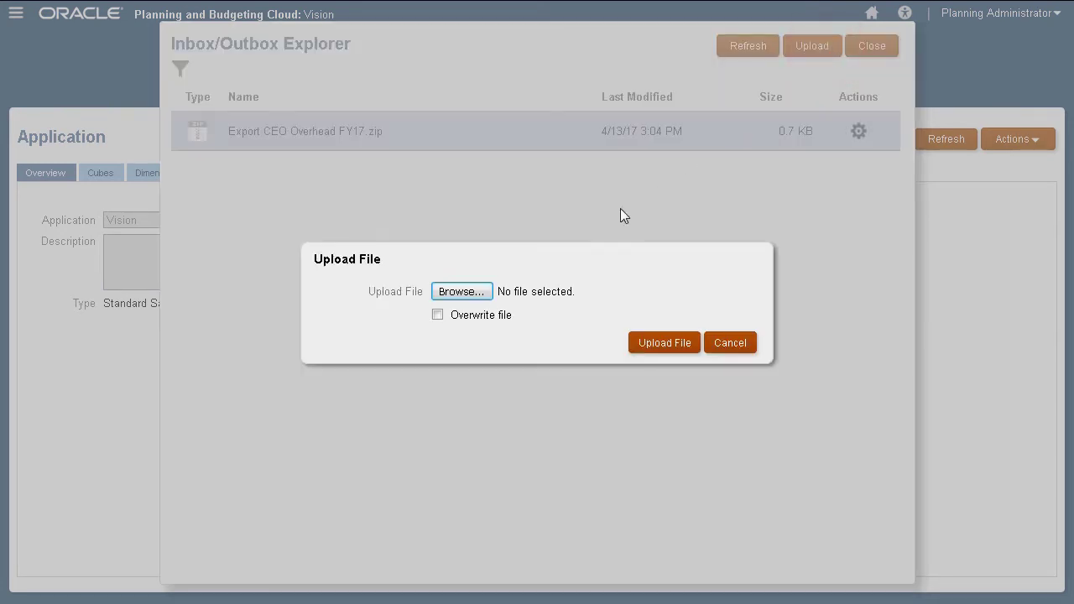
pyautogui.click(462, 292)
pyautogui.click(165, 121)
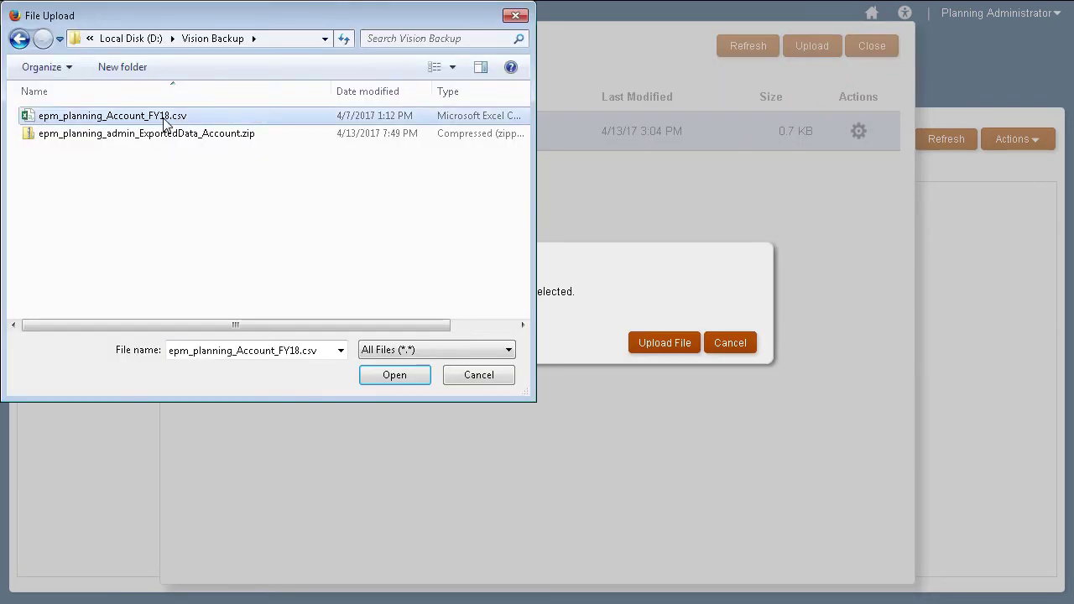
pyautogui.click(411, 379)
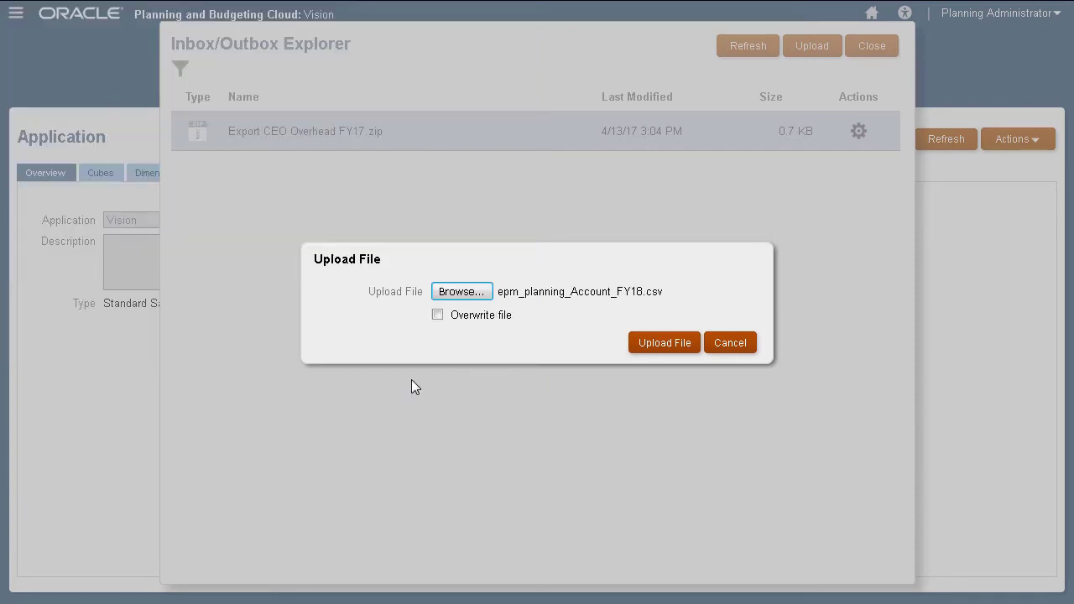
pyautogui.click(661, 346)
pyautogui.click(599, 325)
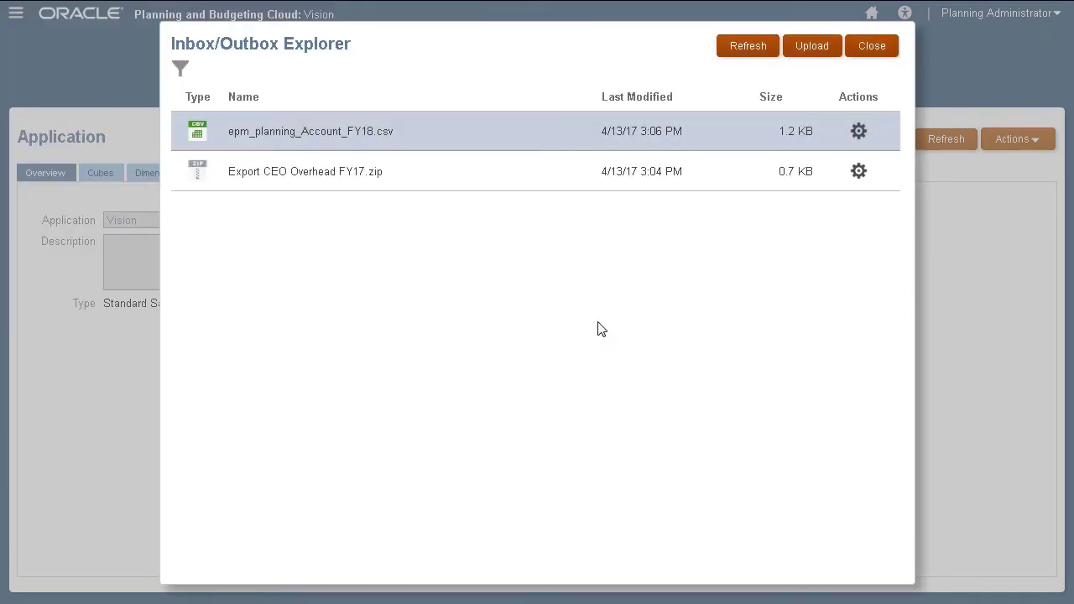
pyautogui.click(858, 171)
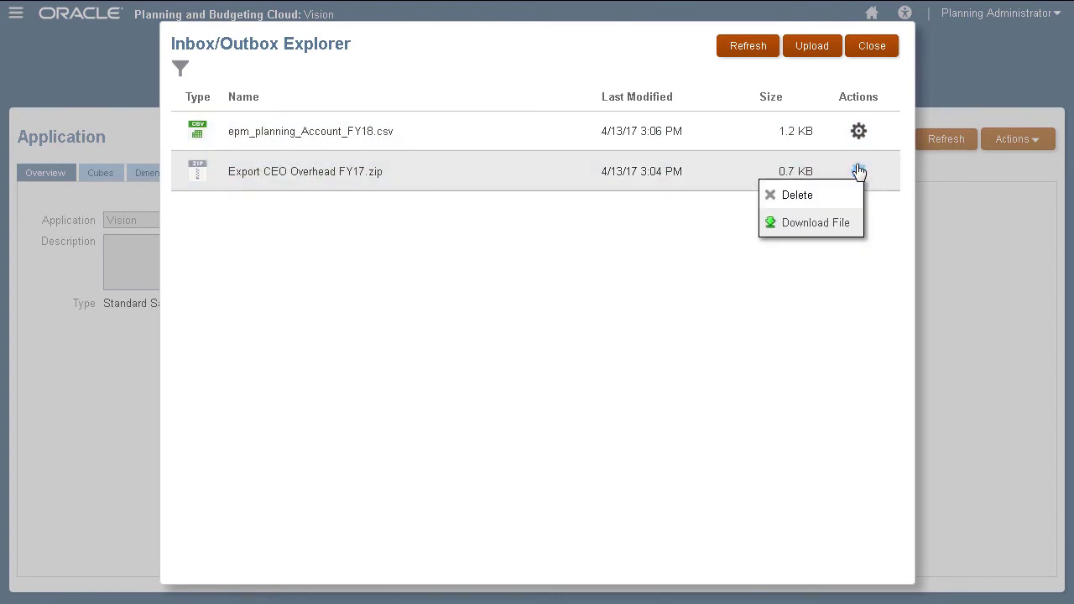
pyautogui.click(872, 45)
# Create a data import with Local location, Planning source type, comma-delimited format and epm_planning_Account_FY18.csv as the source file
pyautogui.click(1018, 138)
pyautogui.click(998, 170)
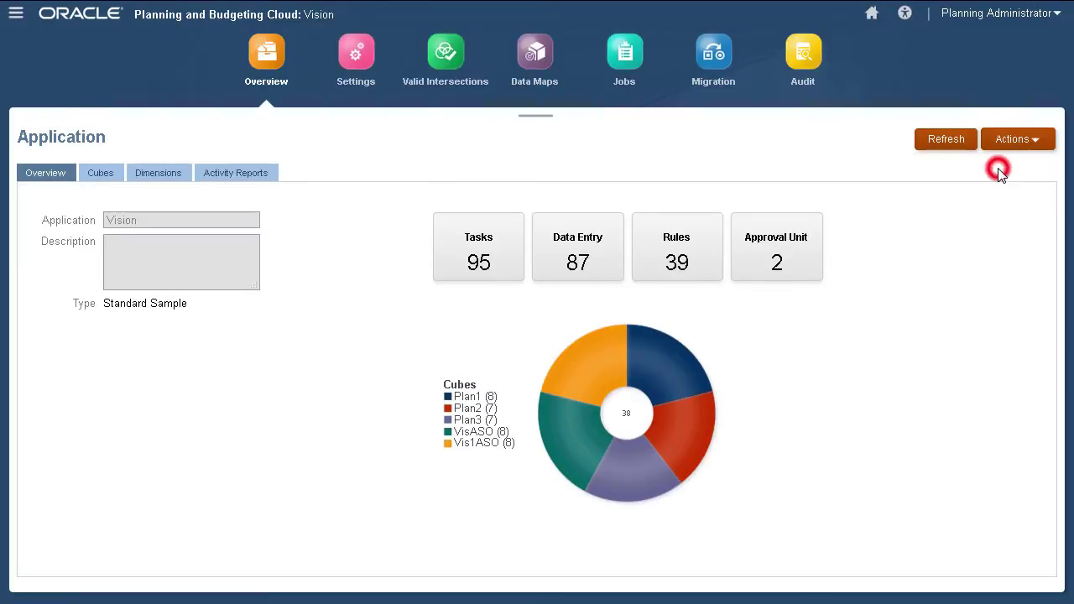
pyautogui.click(732, 45)
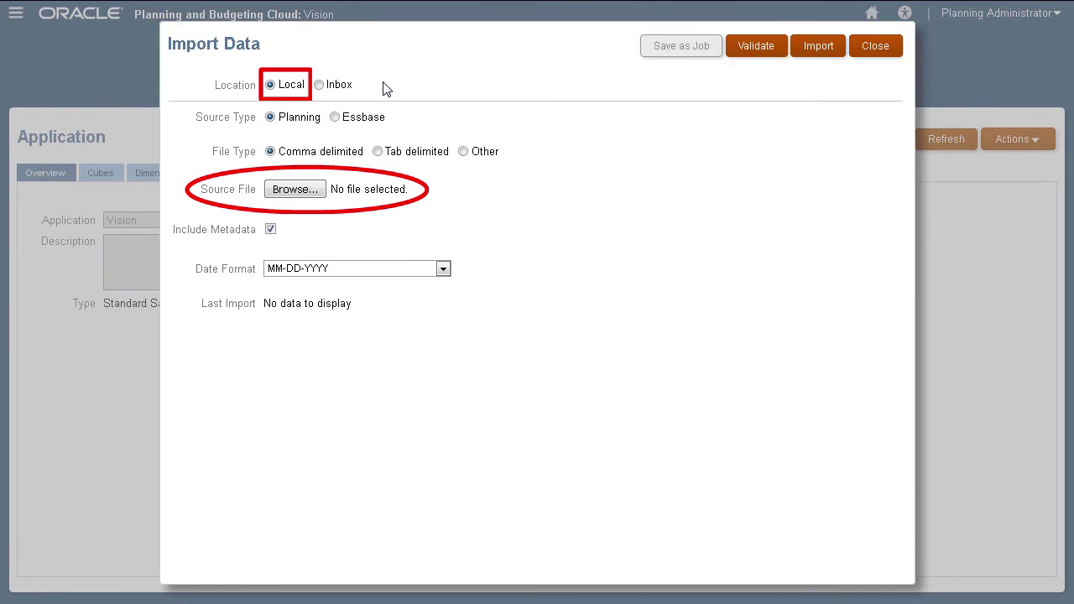
pyautogui.click(324, 88)
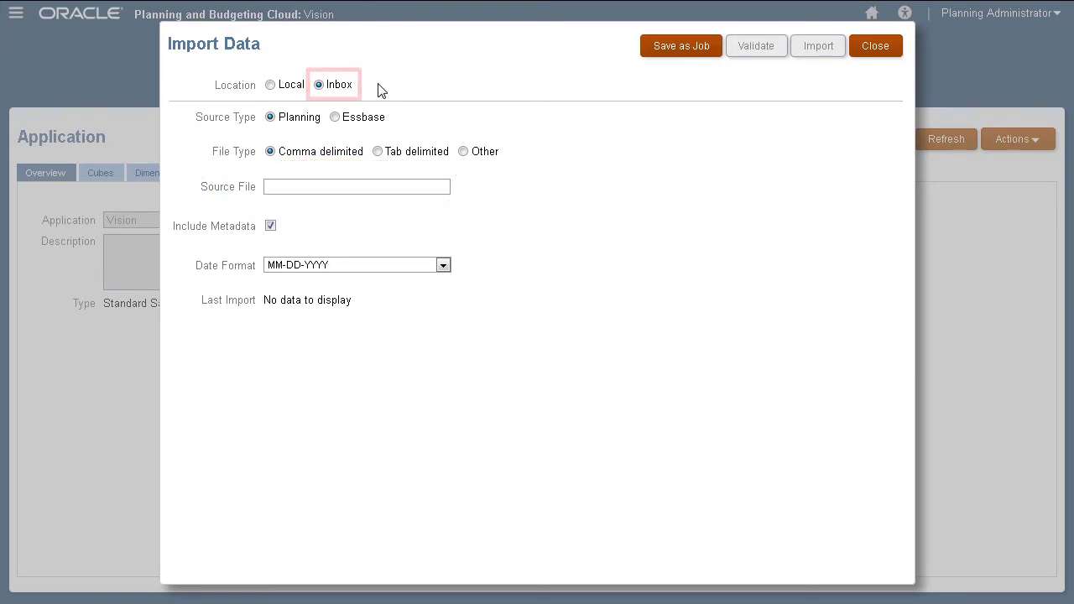
pyautogui.click(270, 85)
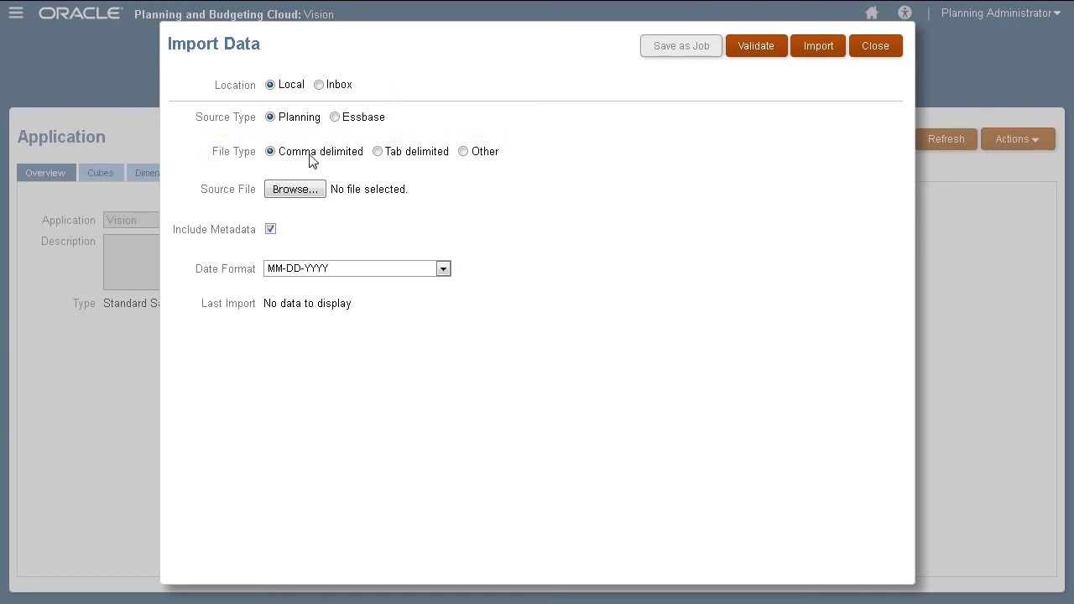
pyautogui.click(283, 191)
pyautogui.click(164, 118)
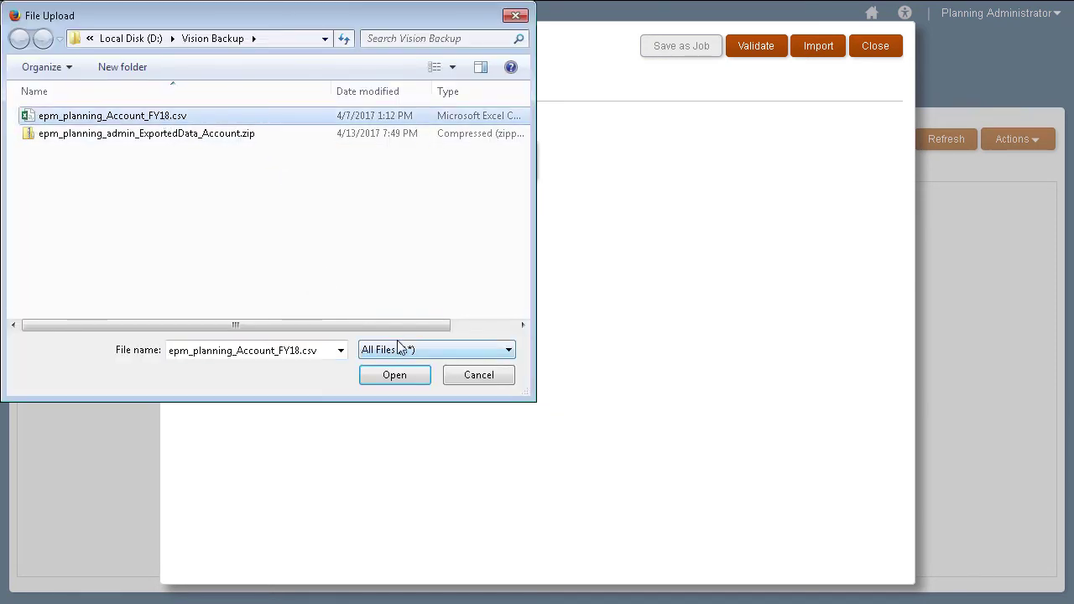
pyautogui.click(419, 375)
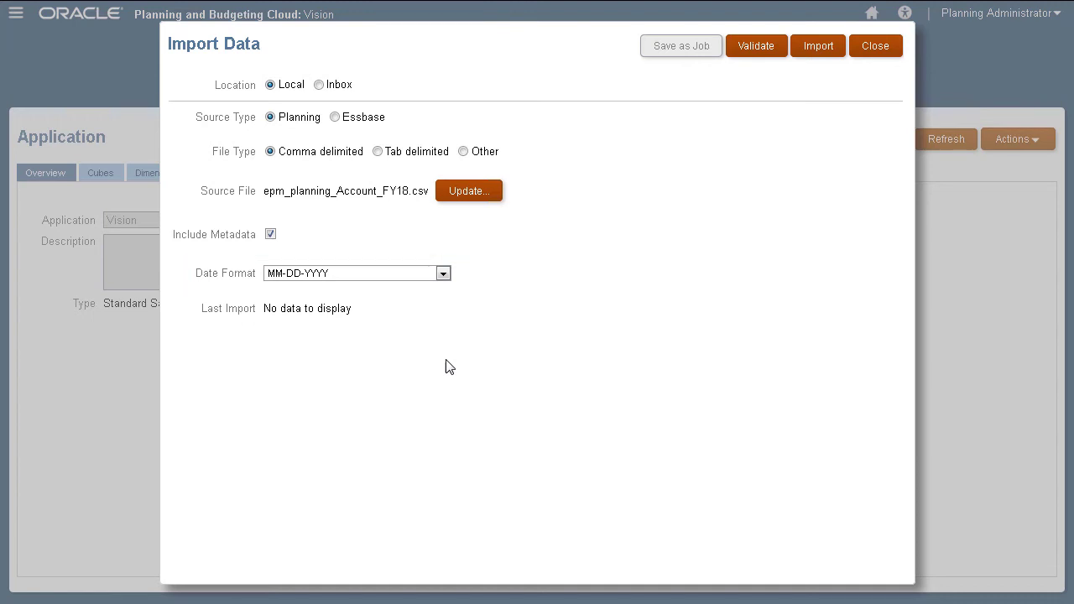
# Validate the import of epm_planning_Account_FY18.csv, close the import windows, and check the jobs list
pyautogui.click(776, 54)
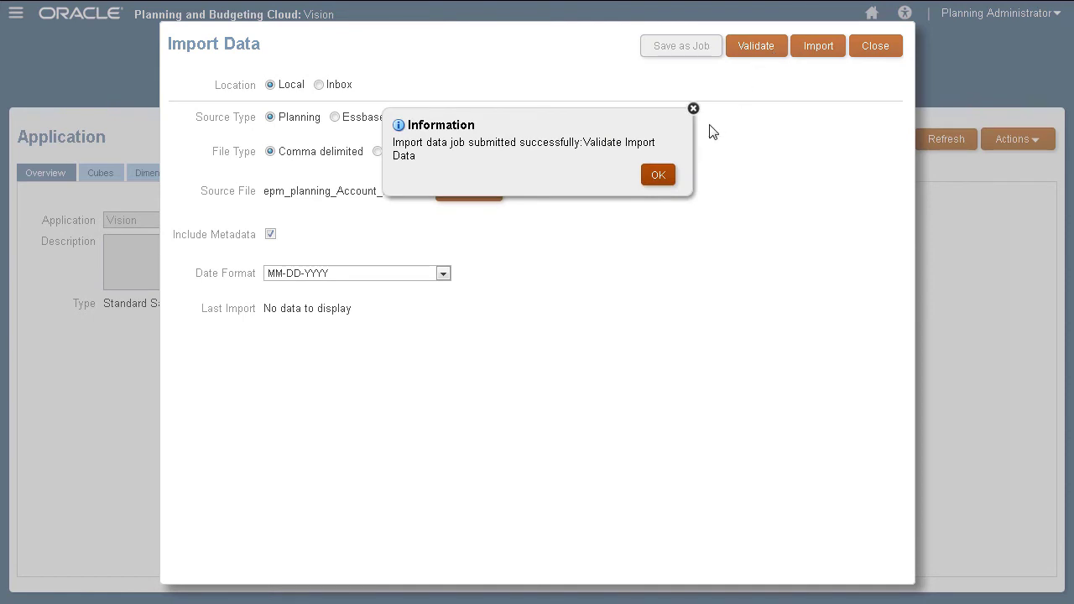
pyautogui.click(659, 179)
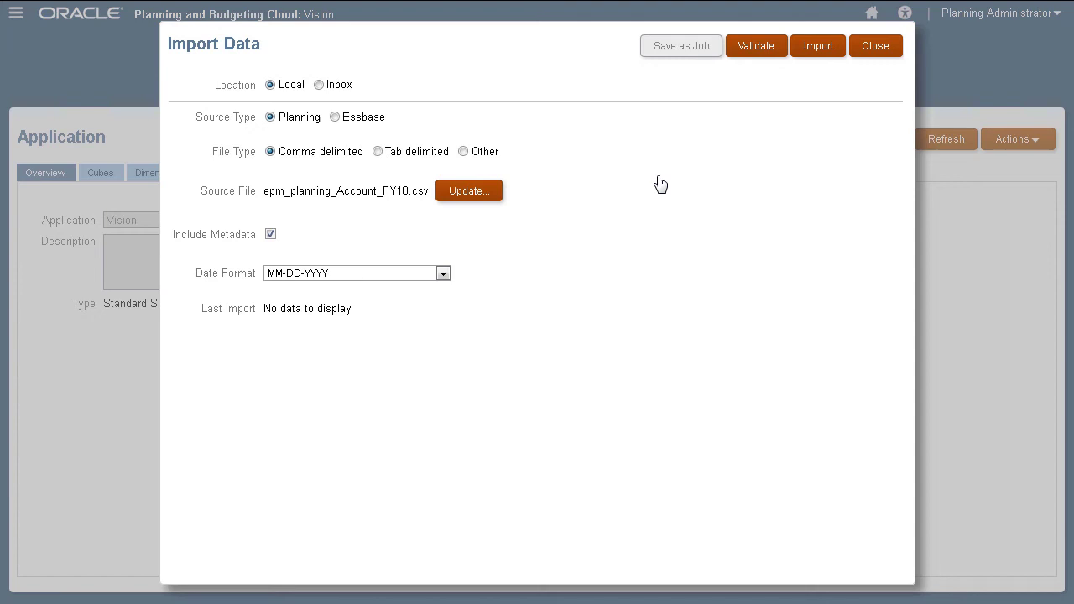
pyautogui.click(873, 48)
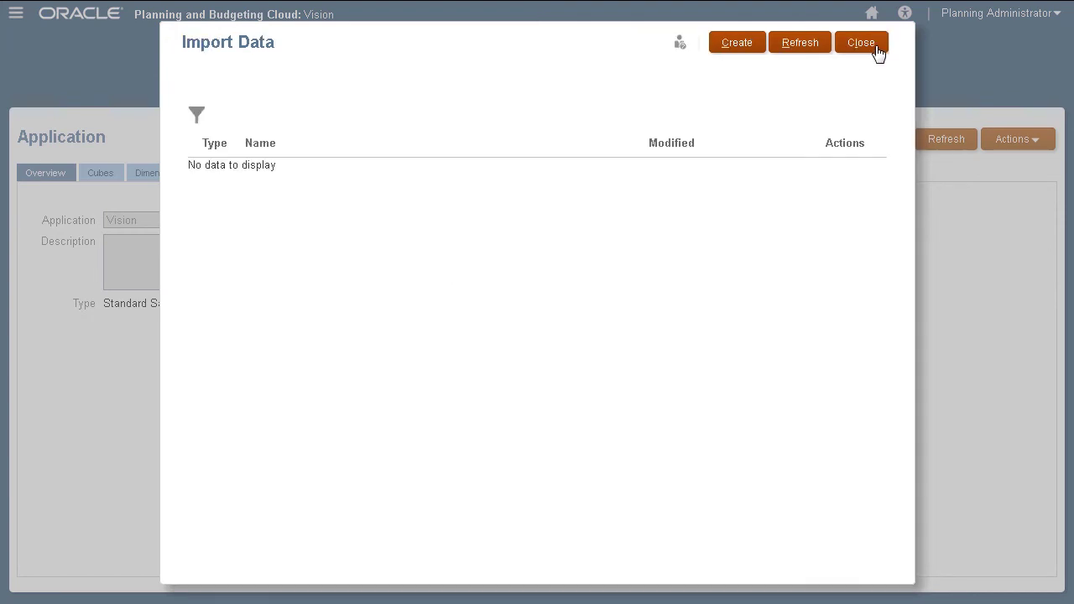
pyautogui.click(868, 46)
pyautogui.click(635, 55)
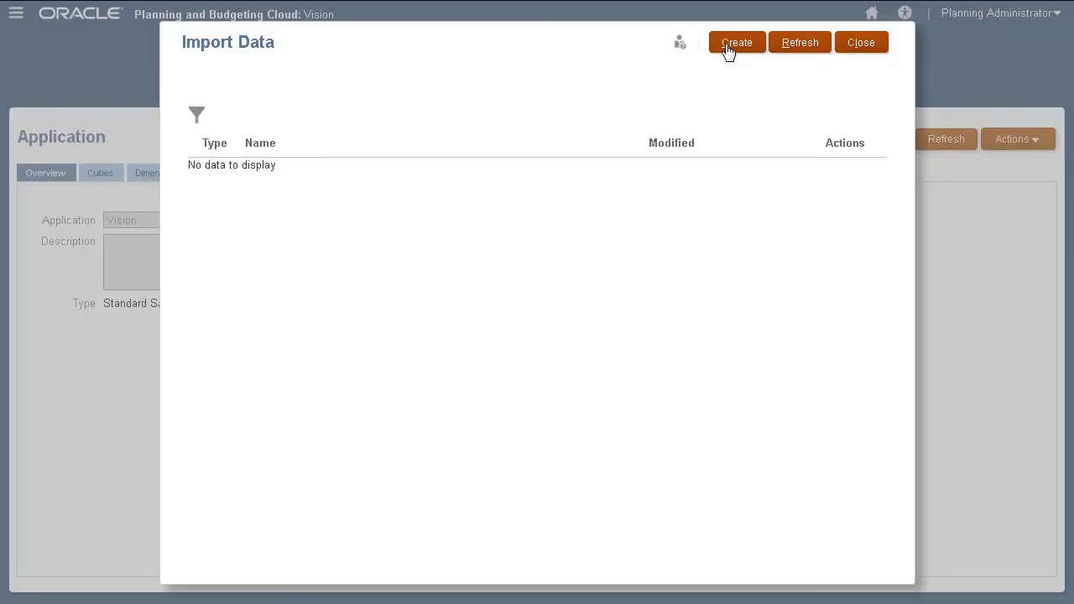
# Import the local file epm_planning_Account_FY18.csv through a new data import, then close the import windows and check the jobs list
pyautogui.click(728, 43)
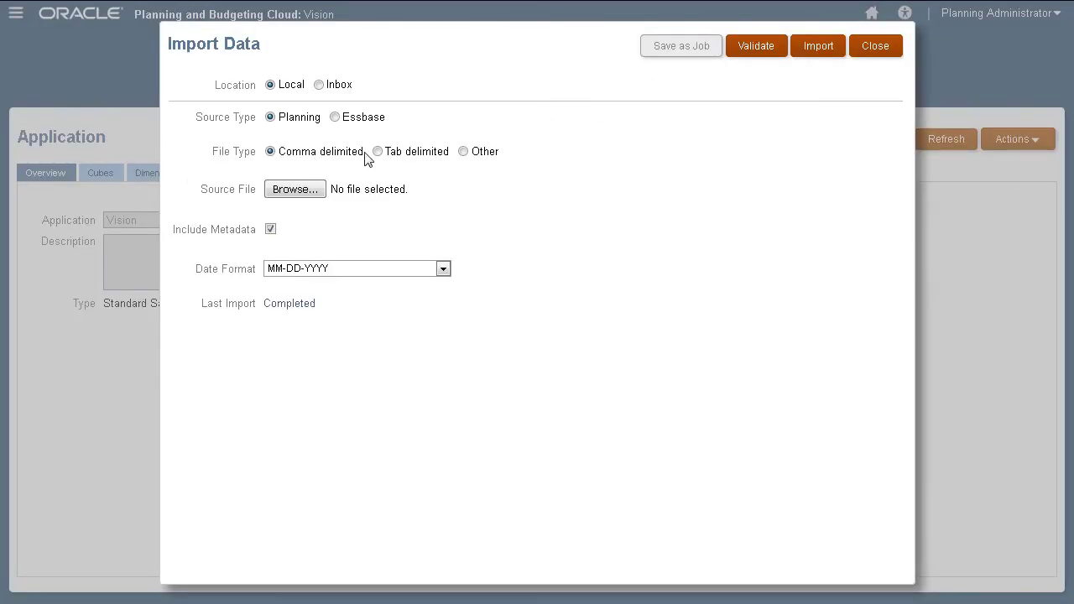
pyautogui.click(292, 187)
pyautogui.click(166, 116)
pyautogui.click(400, 374)
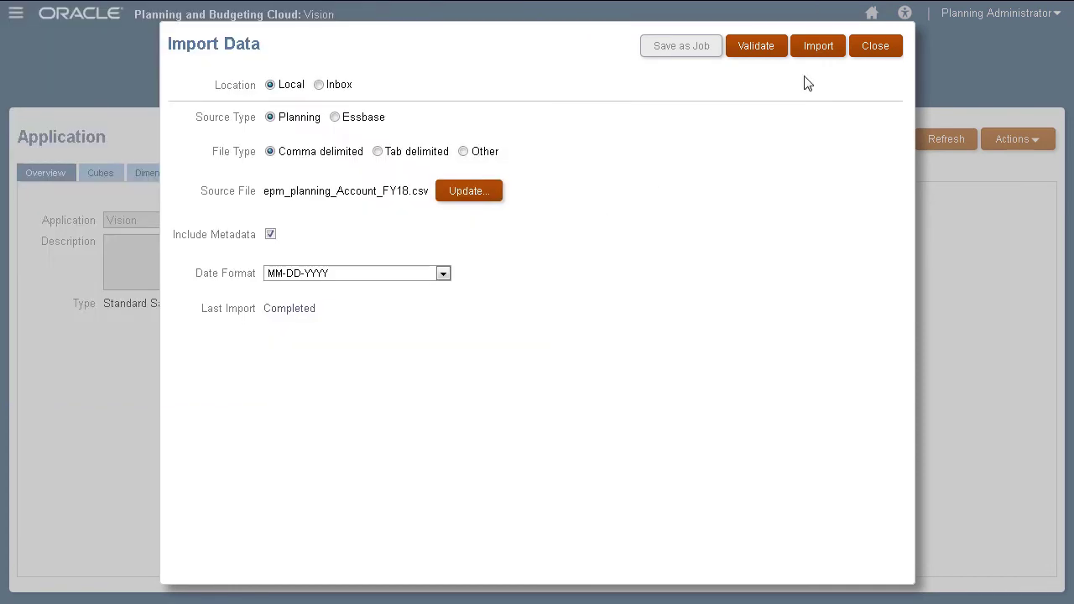
pyautogui.click(822, 50)
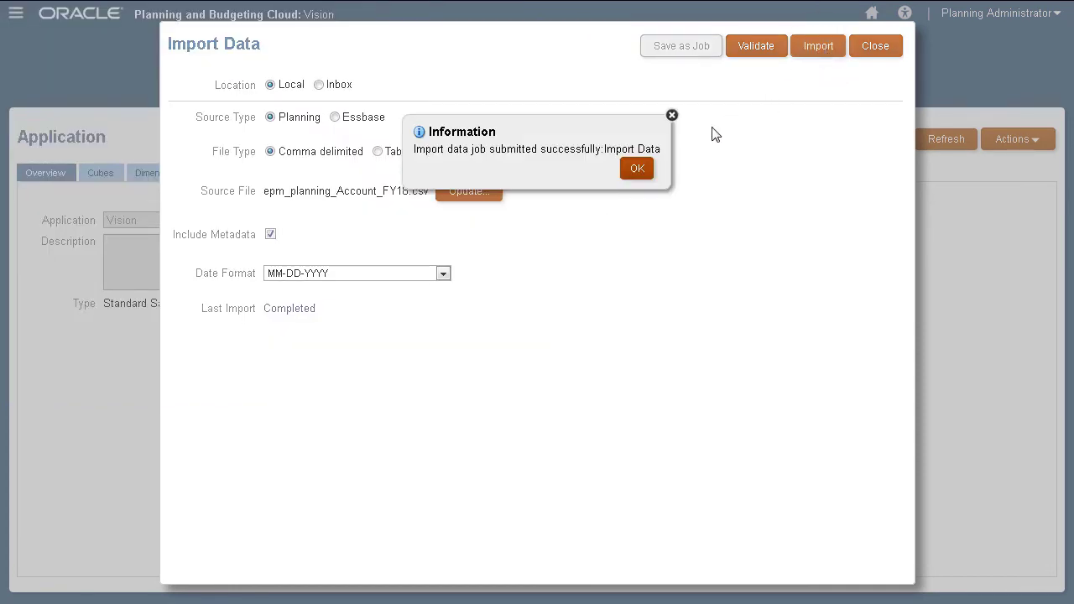
pyautogui.click(639, 169)
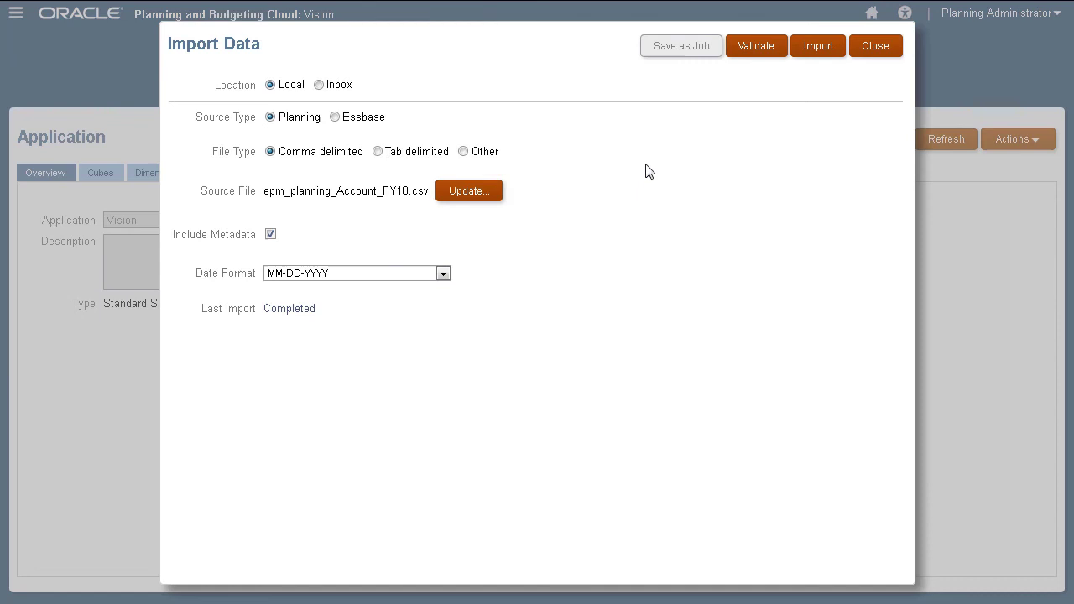
pyautogui.click(882, 49)
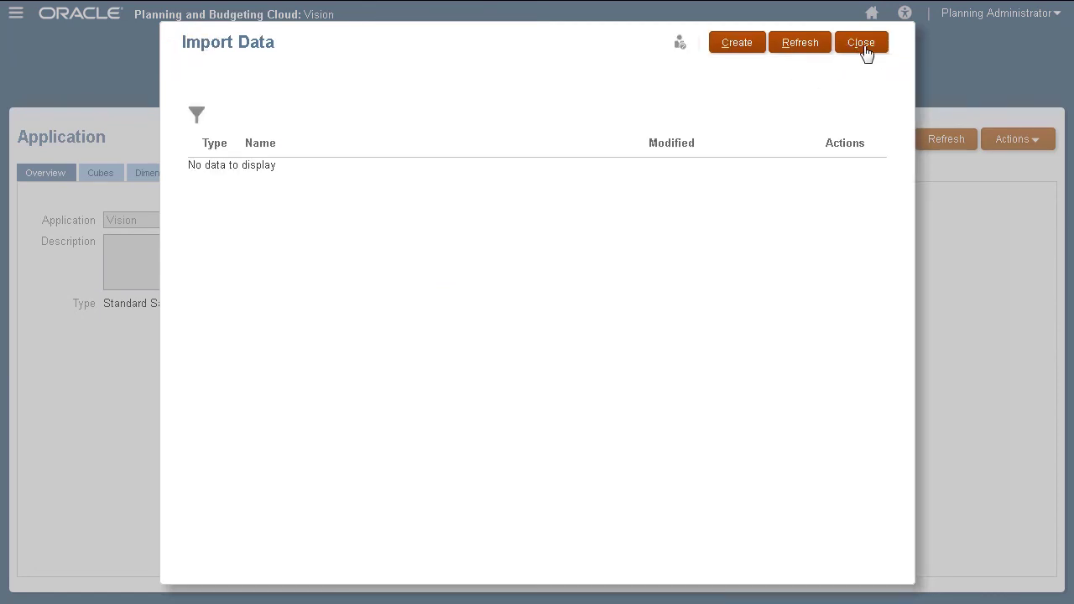
pyautogui.click(862, 47)
pyautogui.click(629, 76)
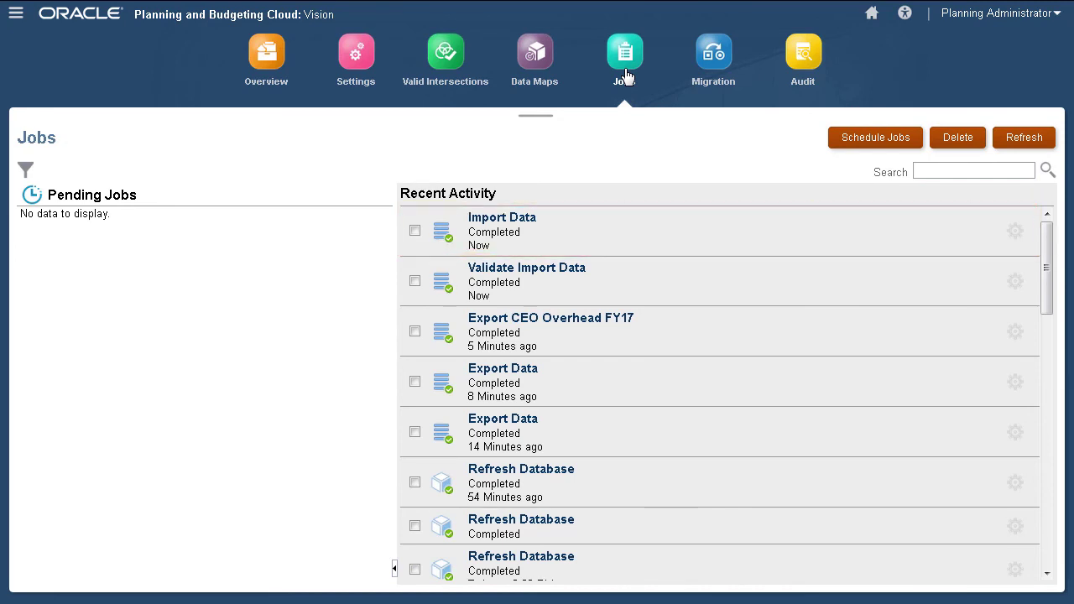
# Create another data import with Inbox as the location and epm_planning_Account_FY18.csv as the source file
pyautogui.click(273, 66)
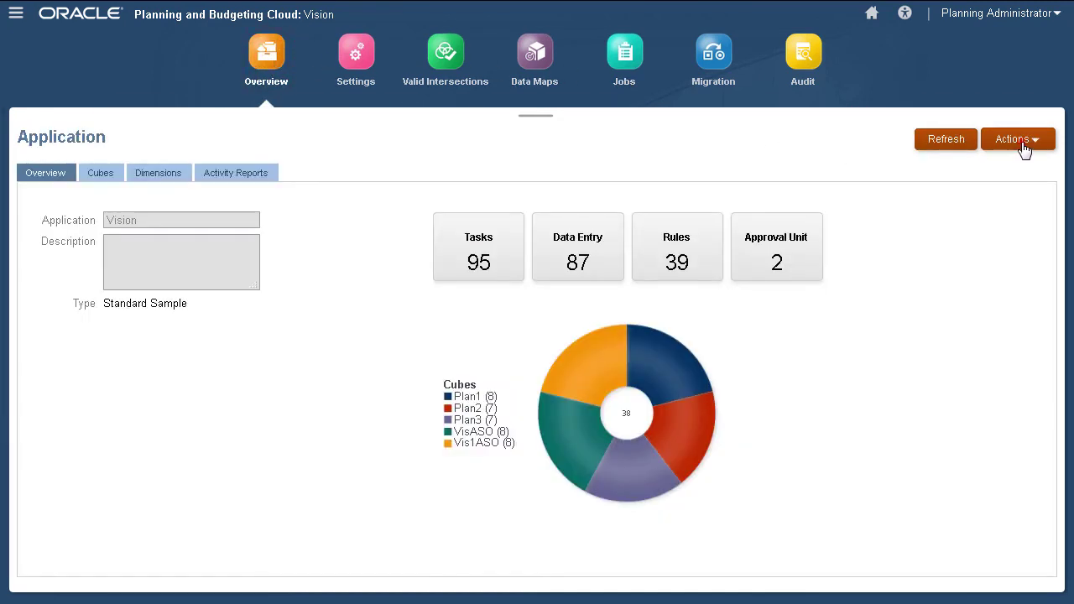
pyautogui.click(1019, 143)
pyautogui.click(998, 170)
pyautogui.click(720, 46)
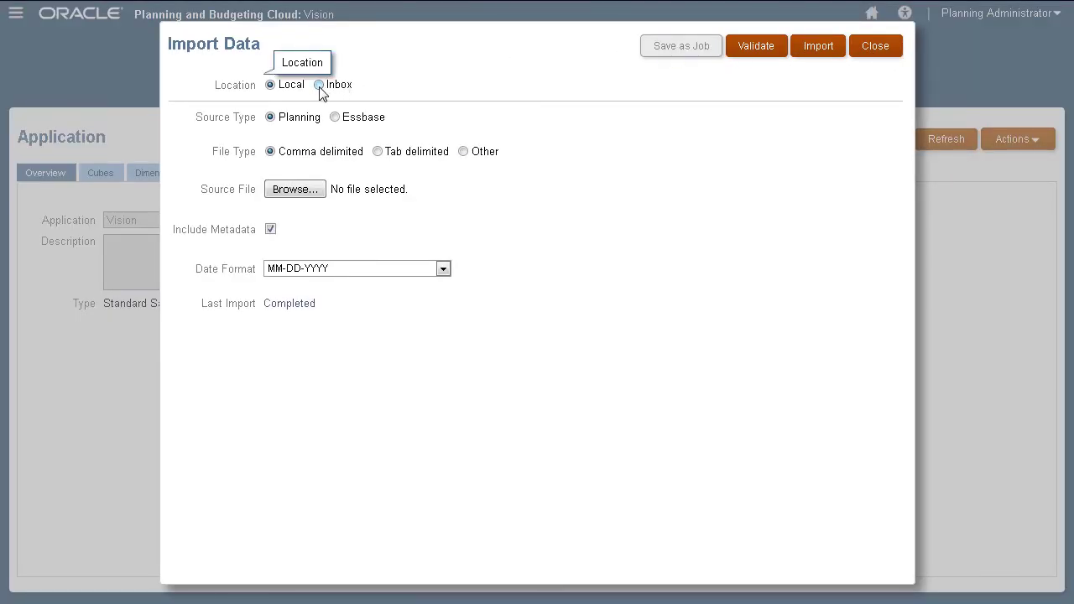
pyautogui.click(318, 85)
pyautogui.click(277, 183)
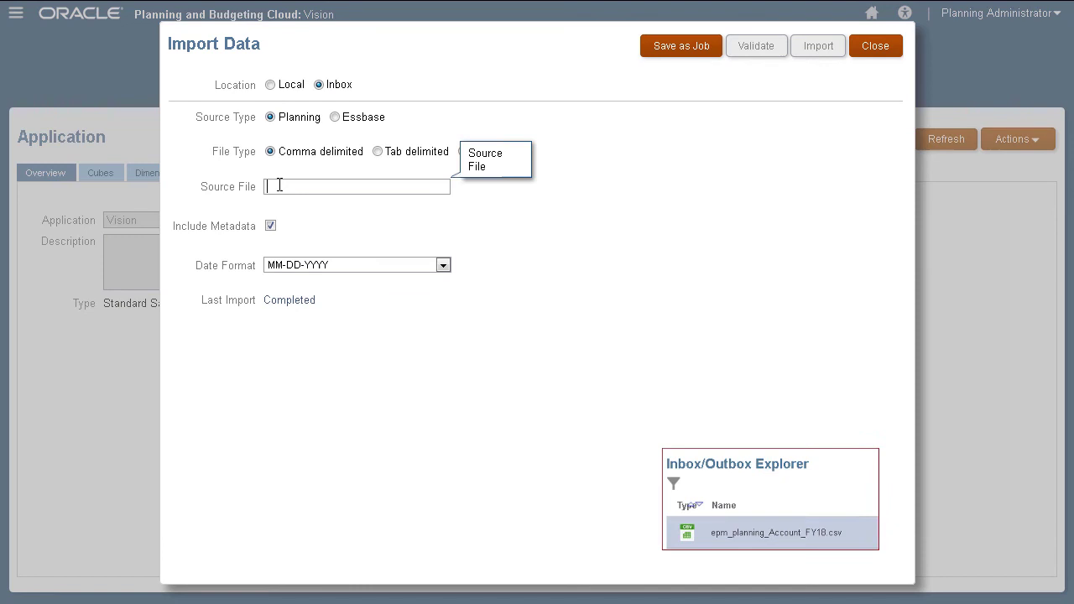
pyautogui.write('epm_planning_Acc')
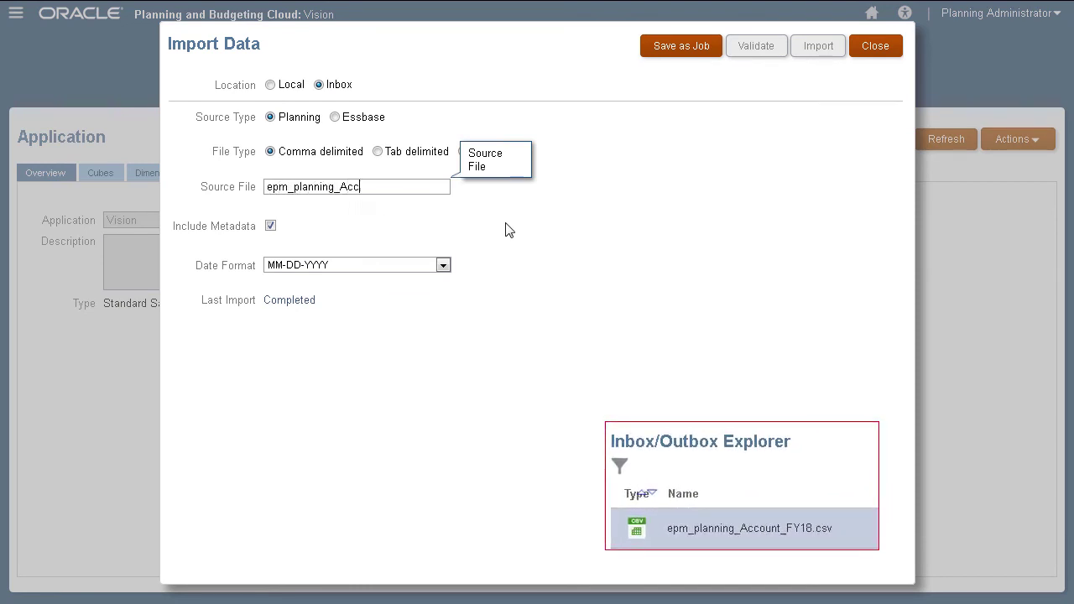
pyautogui.write('ount_FY18.csv')
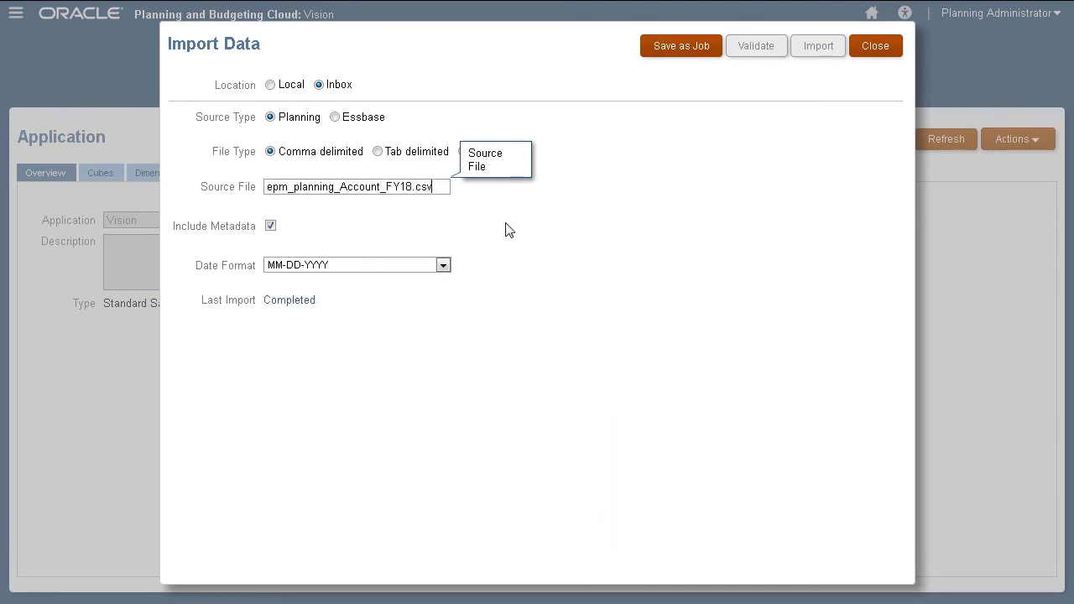
# Save the import definition as a job named Import CEO Overhead FY18 and close it
pyautogui.click(711, 52)
pyautogui.write('Import CEO')
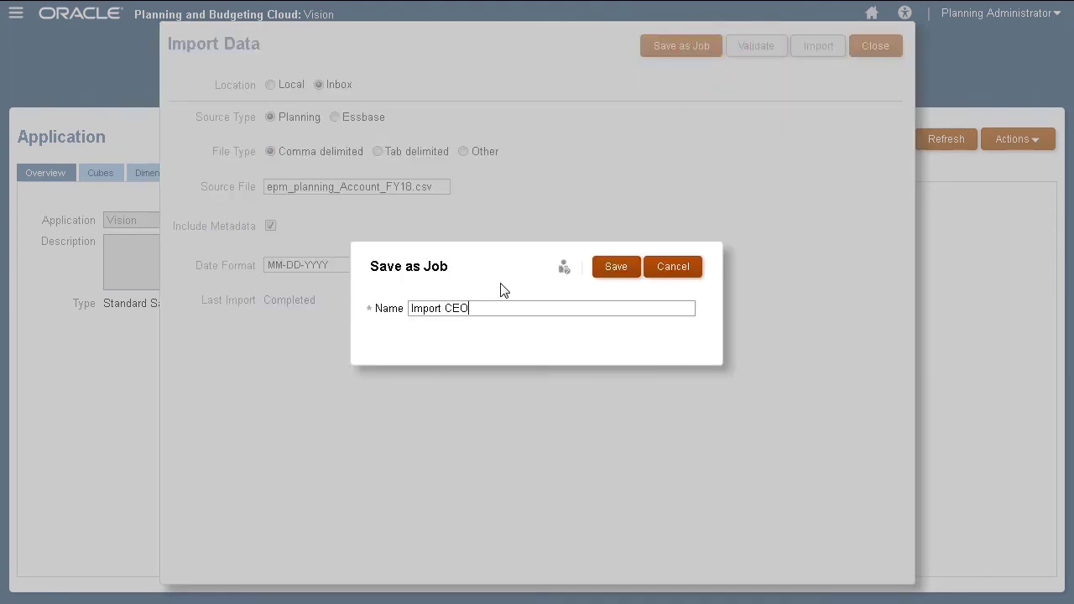
pyautogui.write(' Overhead FY18')
pyautogui.click(617, 270)
pyautogui.click(580, 173)
pyautogui.click(875, 49)
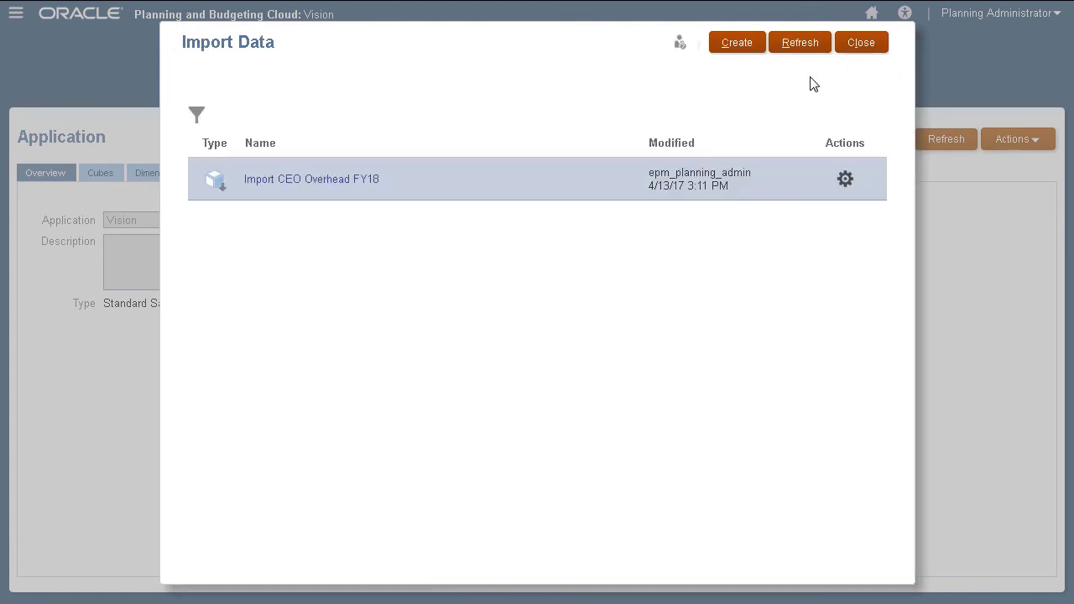
# Submit the Import CEO Overhead FY18 job, close the list of import jobs, and check the jobs list
pyautogui.click(843, 179)
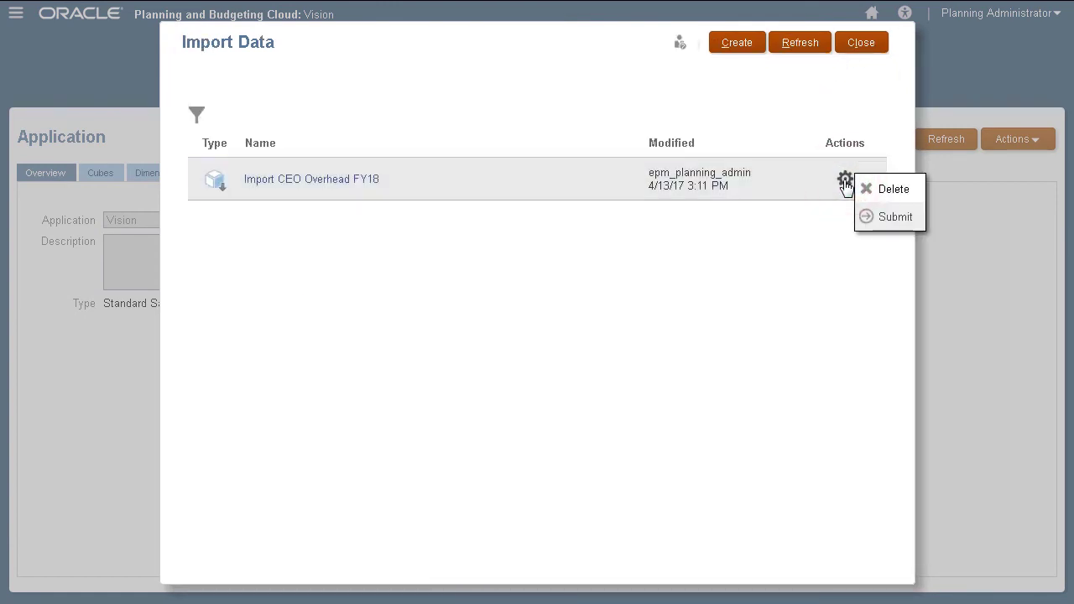
pyautogui.click(879, 220)
pyautogui.click(647, 317)
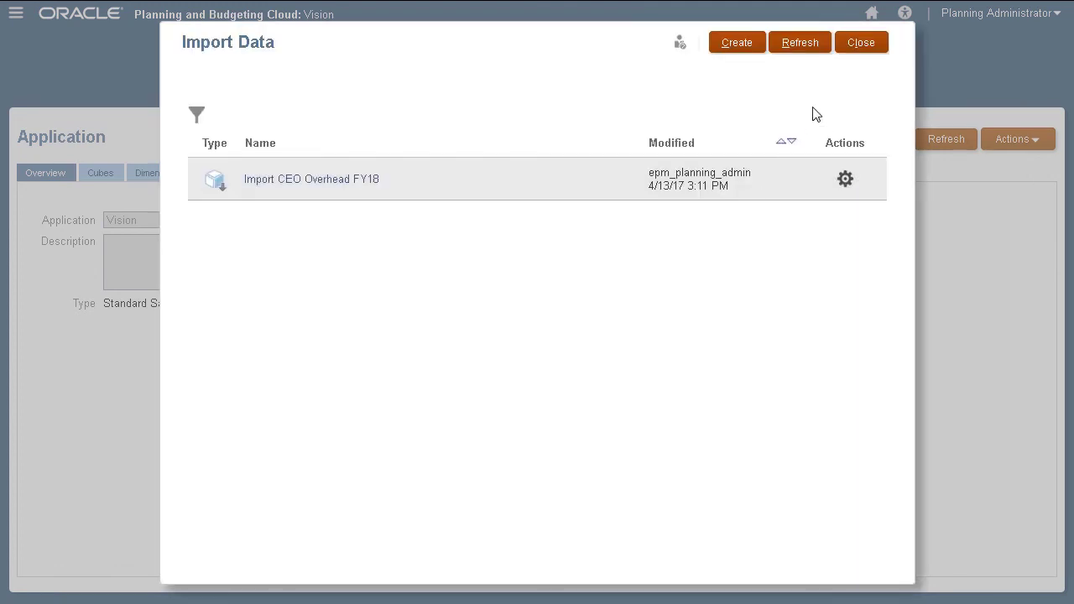
pyautogui.click(860, 42)
pyautogui.click(623, 55)
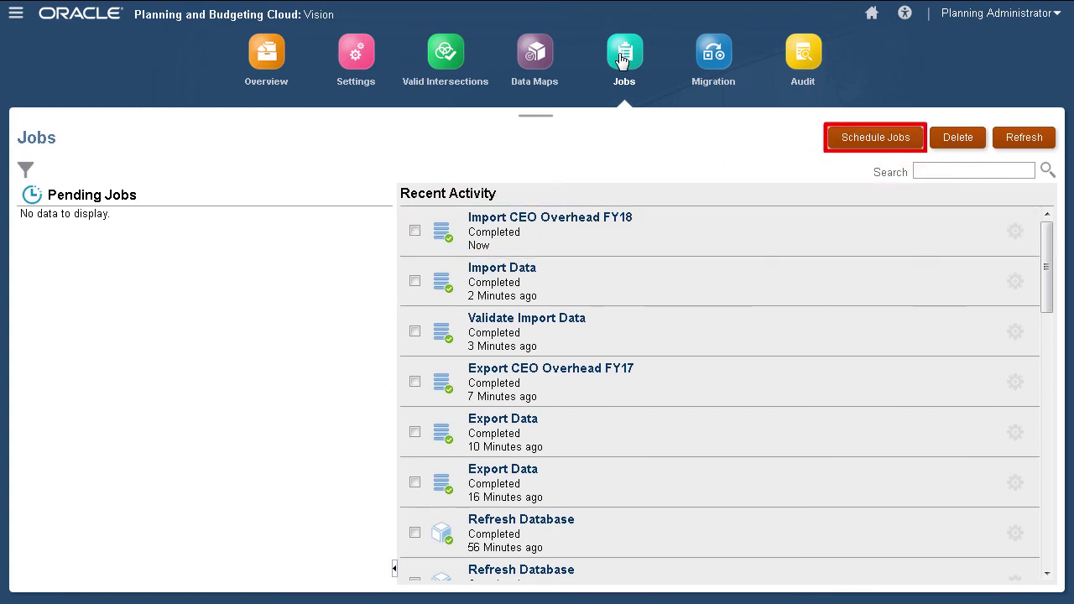
# Search the data entry forms for Overhead and open Operating Expenses - Overhead Depts FY18 to examine the imported data
pyautogui.click(98, 19)
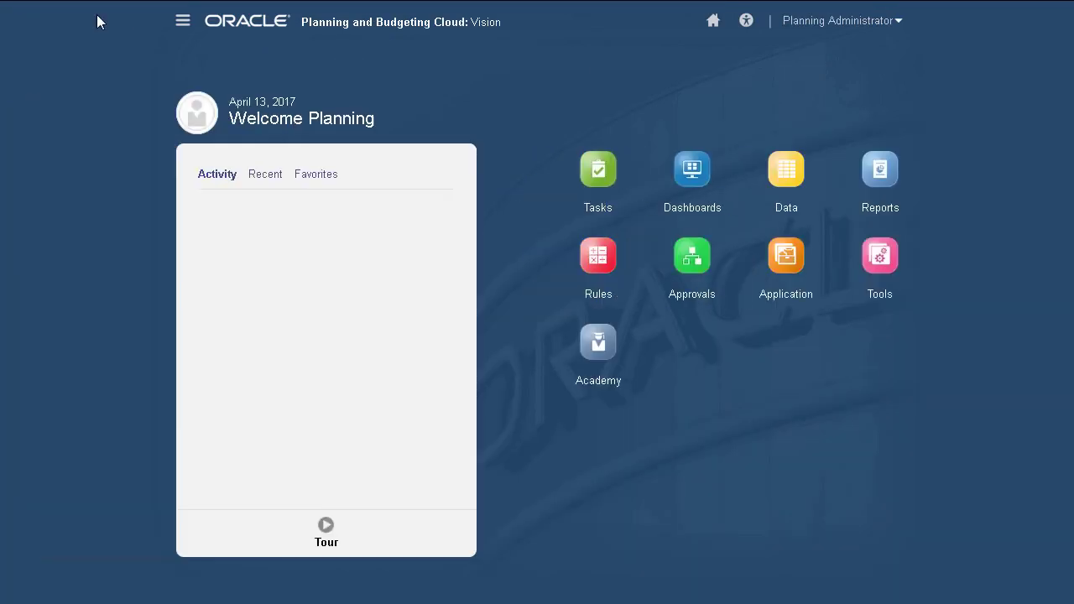
pyautogui.click(786, 172)
pyautogui.click(157, 151)
pyautogui.write('Overhead')
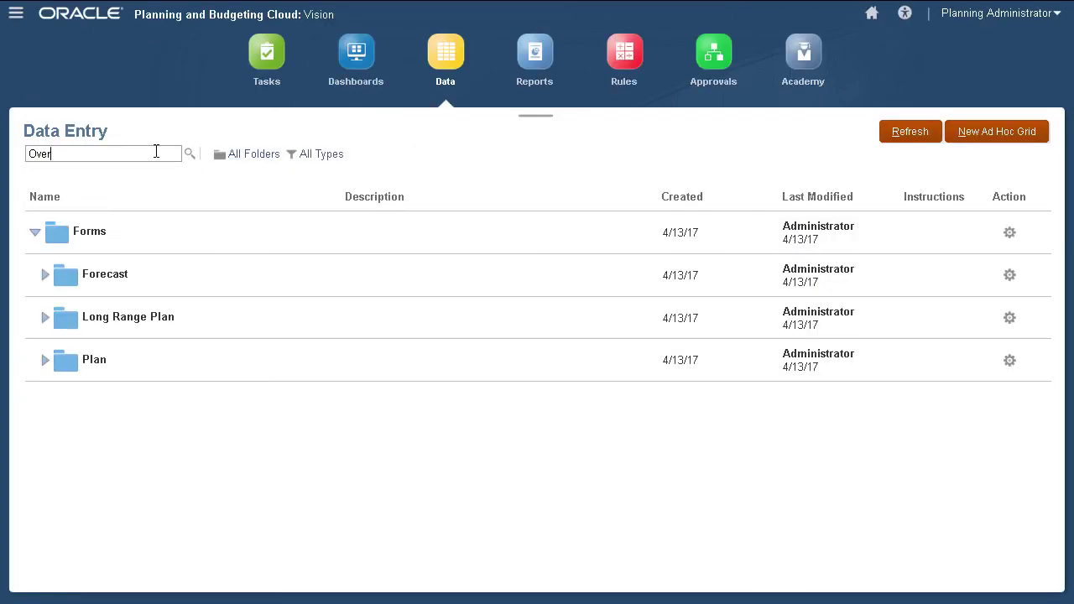
pyautogui.click(45, 360)
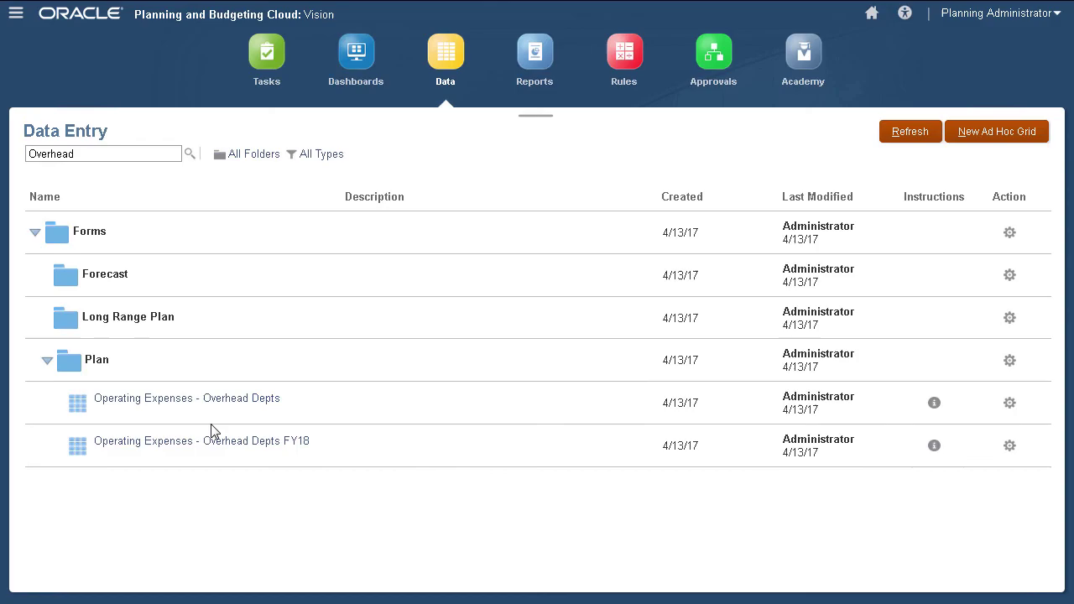
pyautogui.click(259, 448)
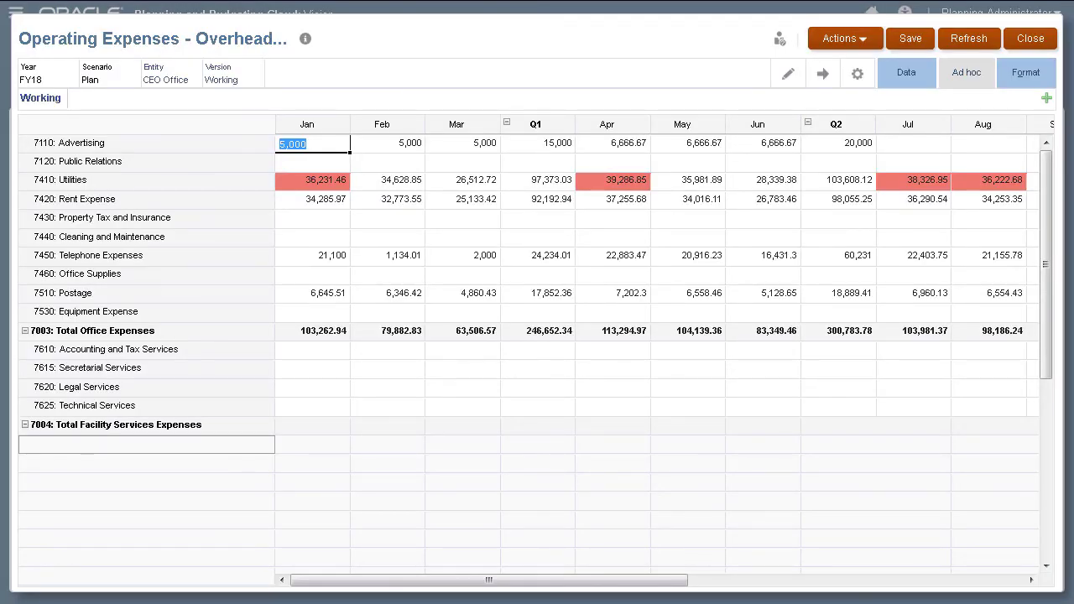